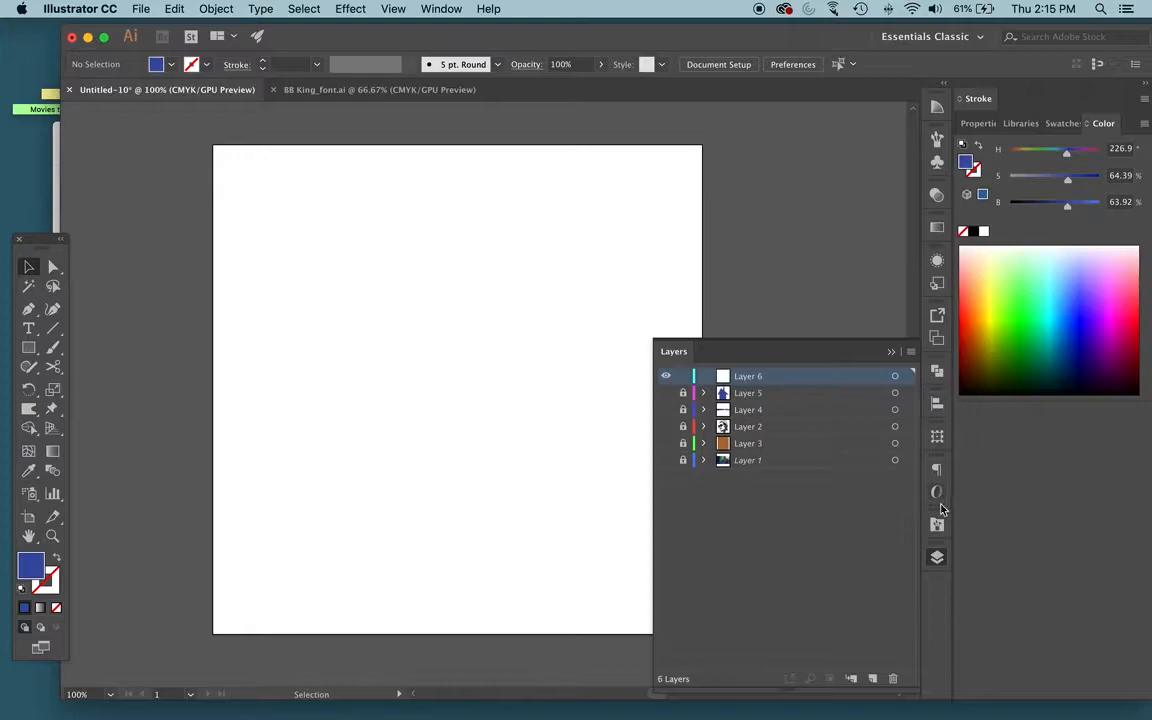
- Collapse the layers list and draw a closed blue triangle with the Pen tool as the roof, in the artboard's upper middle
click(937, 558)
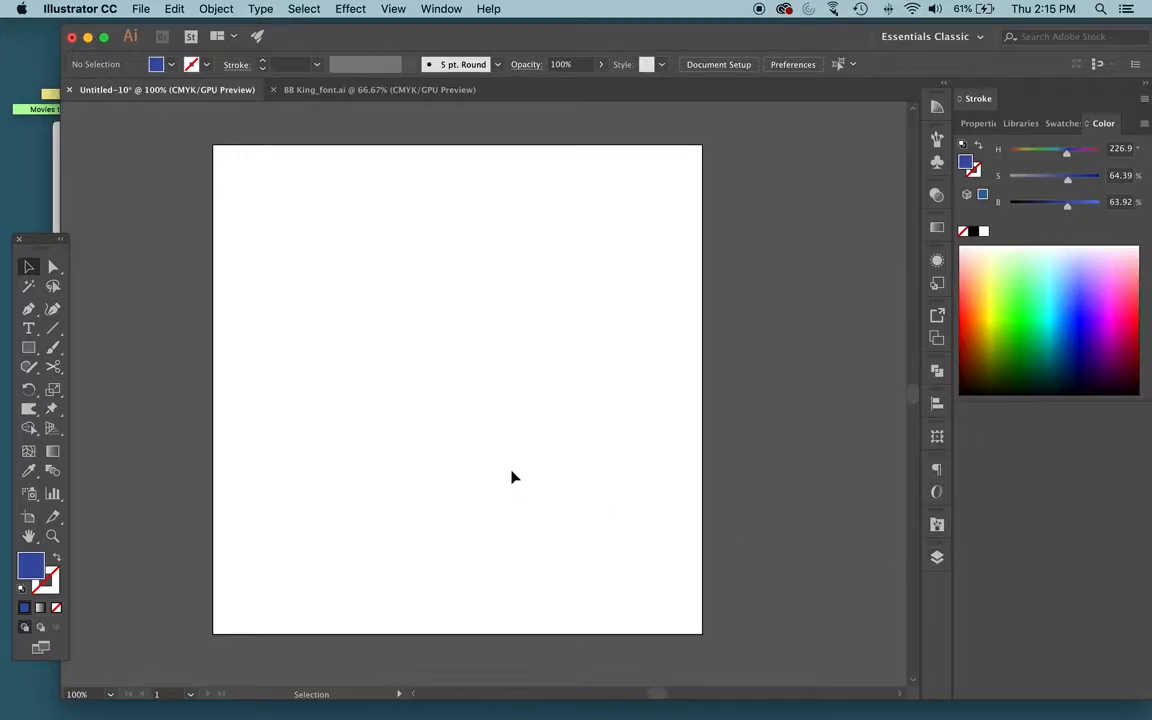
key(p)
click(413, 269)
click(353, 380)
click(598, 352)
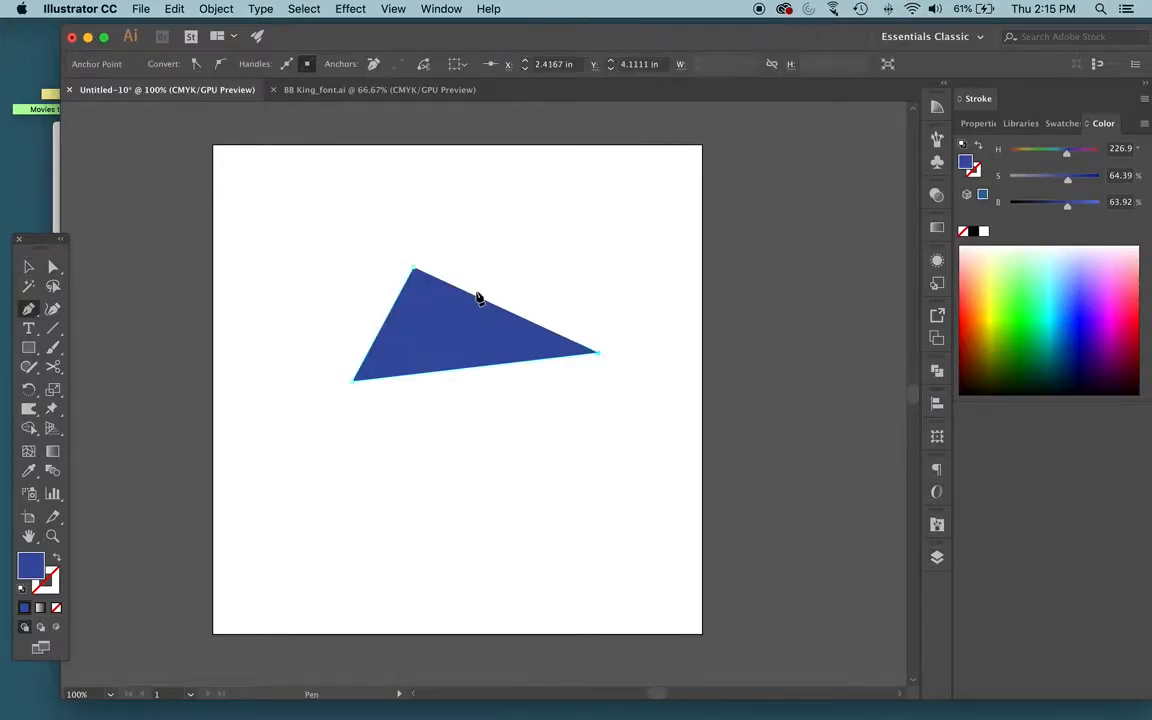
click(413, 269)
- Draw a closed blue four-sided house body with the Pen tool, its upper edge overlapping the triangular roof
click(396, 493)
click(405, 347)
click(520, 344)
click(549, 546)
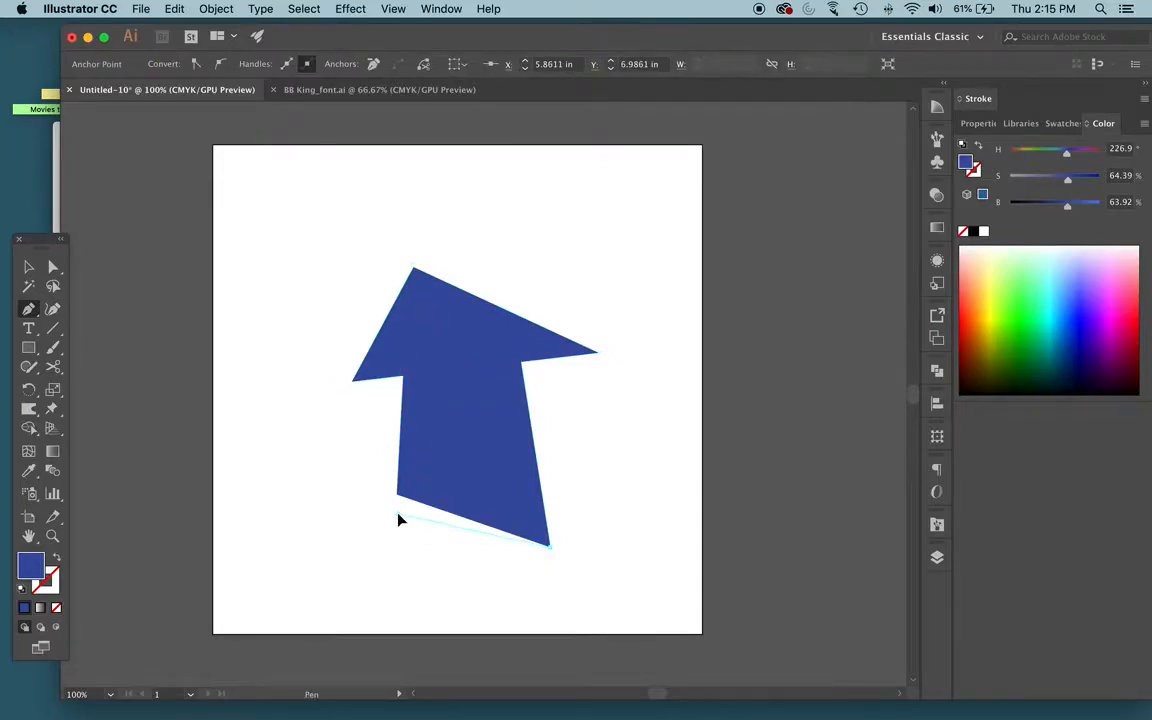
click(397, 494)
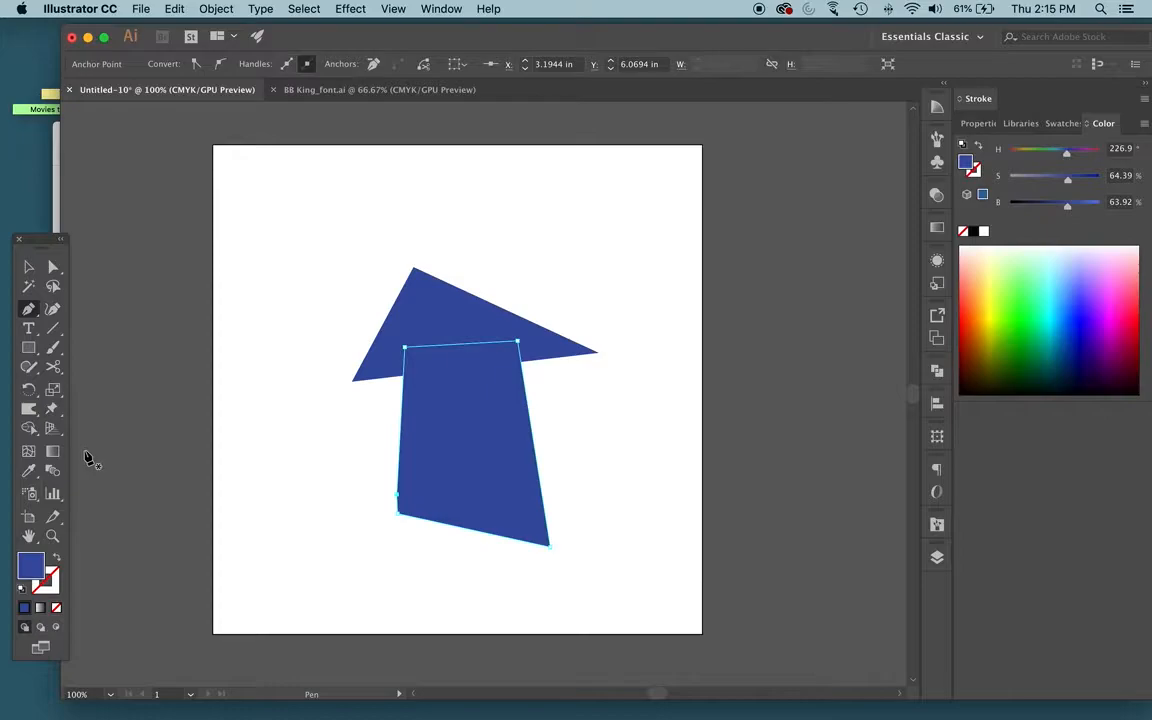
- Merge the triangular roof and the house body into one shape with the Shape Builder tool, and deselect it
key(v)
shift+click(440, 315)
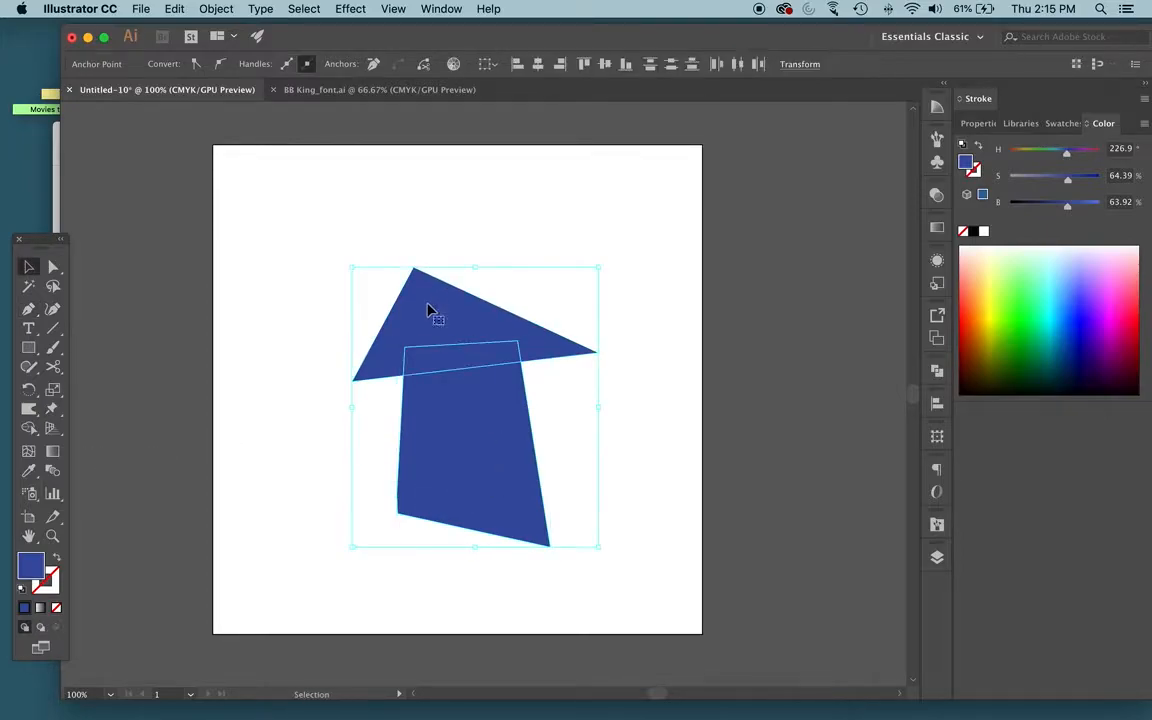
click(29, 428)
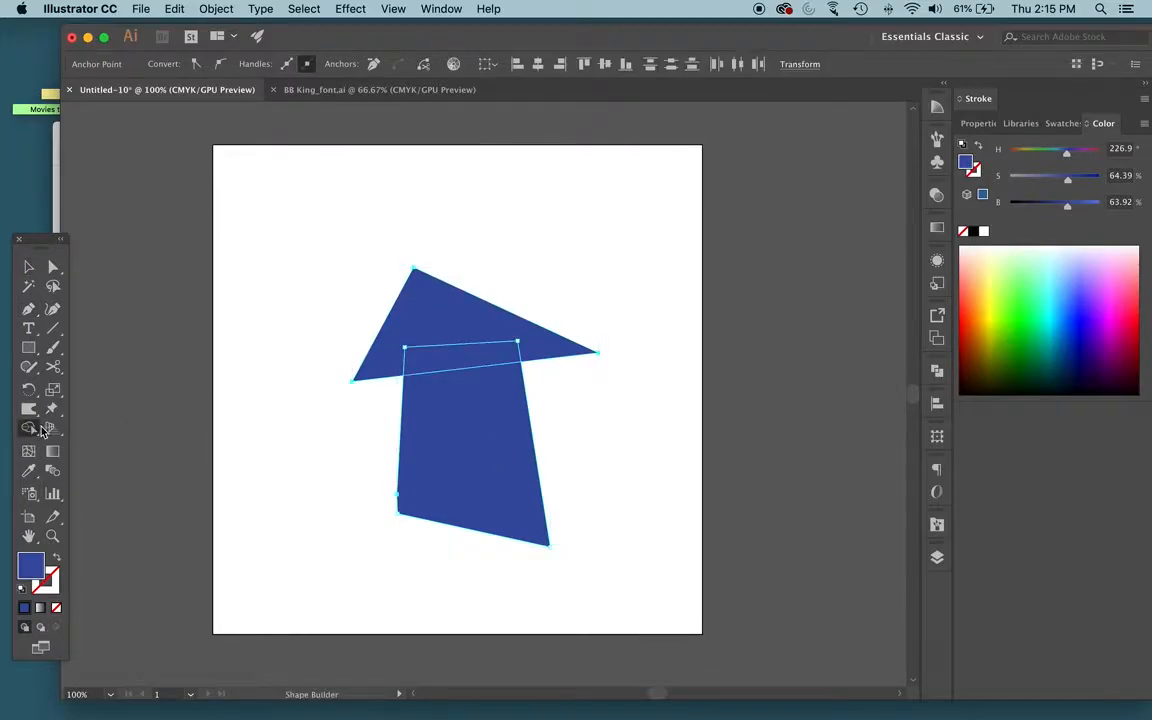
drag(465, 481, 455, 335)
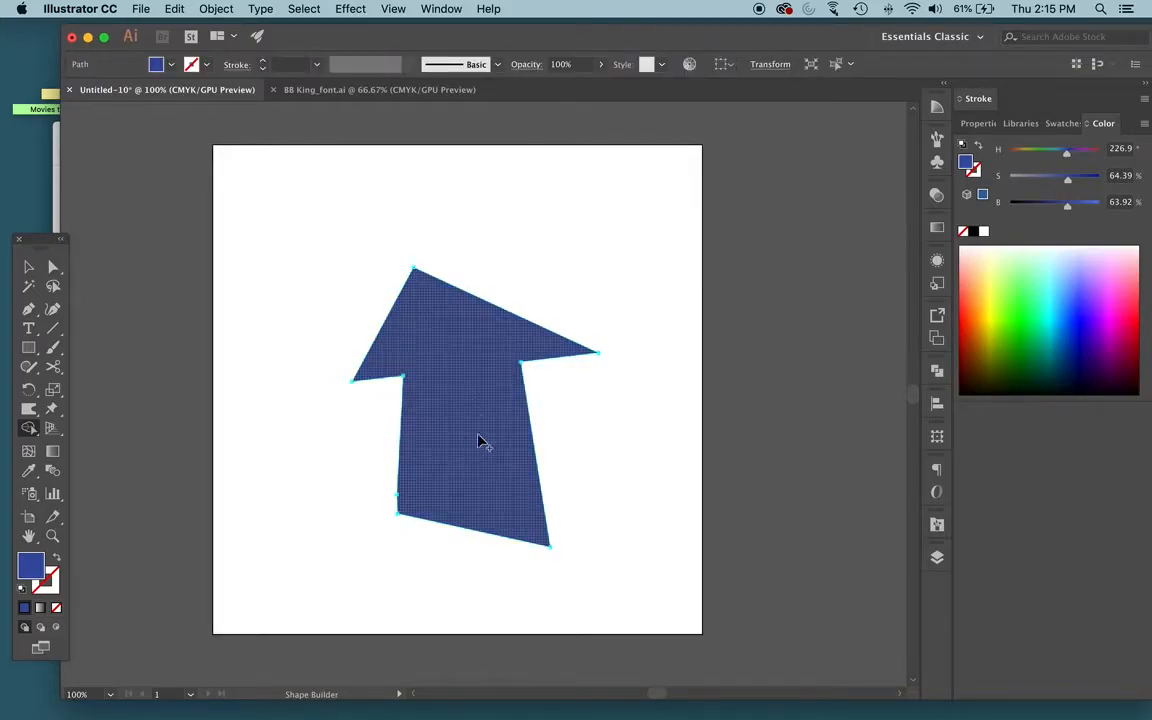
click(29, 268)
click(257, 236)
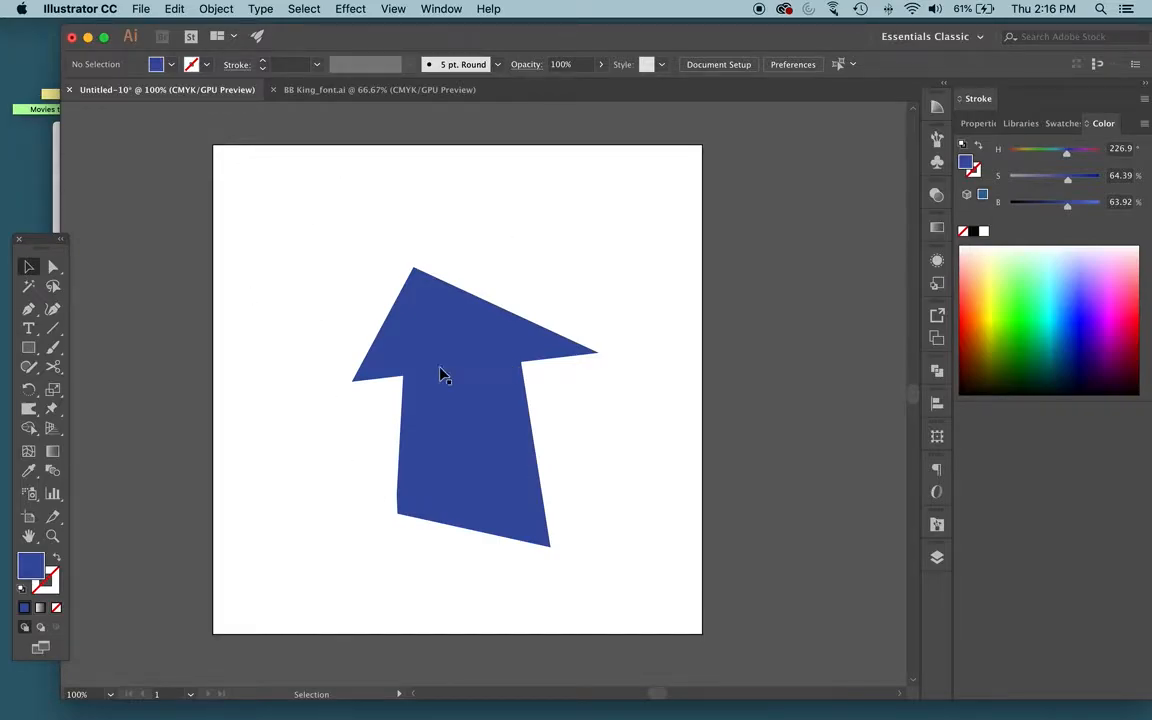
- Draw a narrow closed chimney with the Pen tool, rising from the roof's right slope and overlapping the roof
key(p)
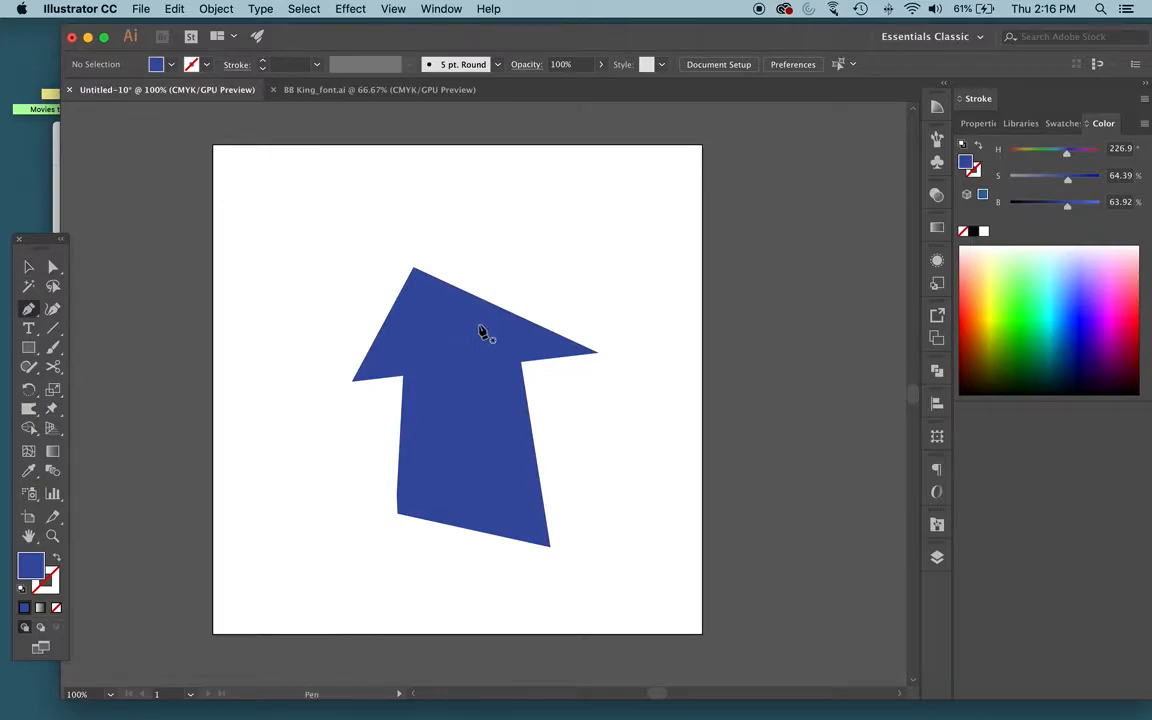
drag(476, 323, 478, 347)
click(472, 238)
click(498, 244)
click(511, 346)
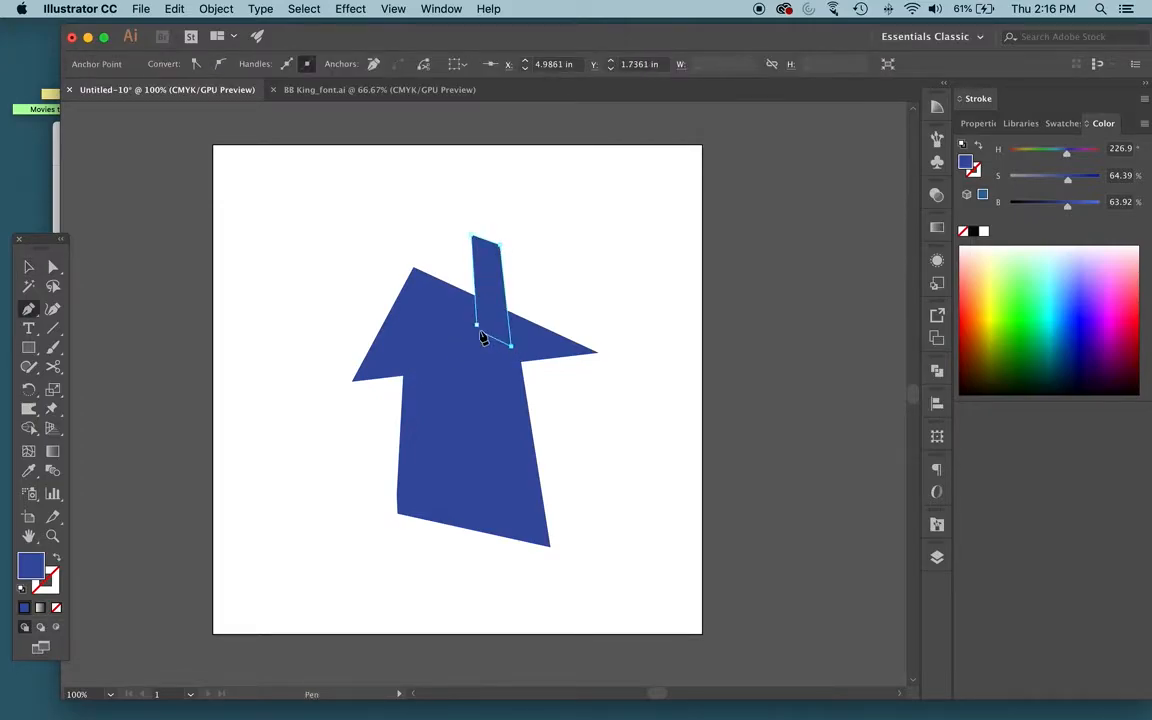
click(476, 326)
- Merge the chimney with the house using the Shape Builder tool, and deselect the result
key(v)
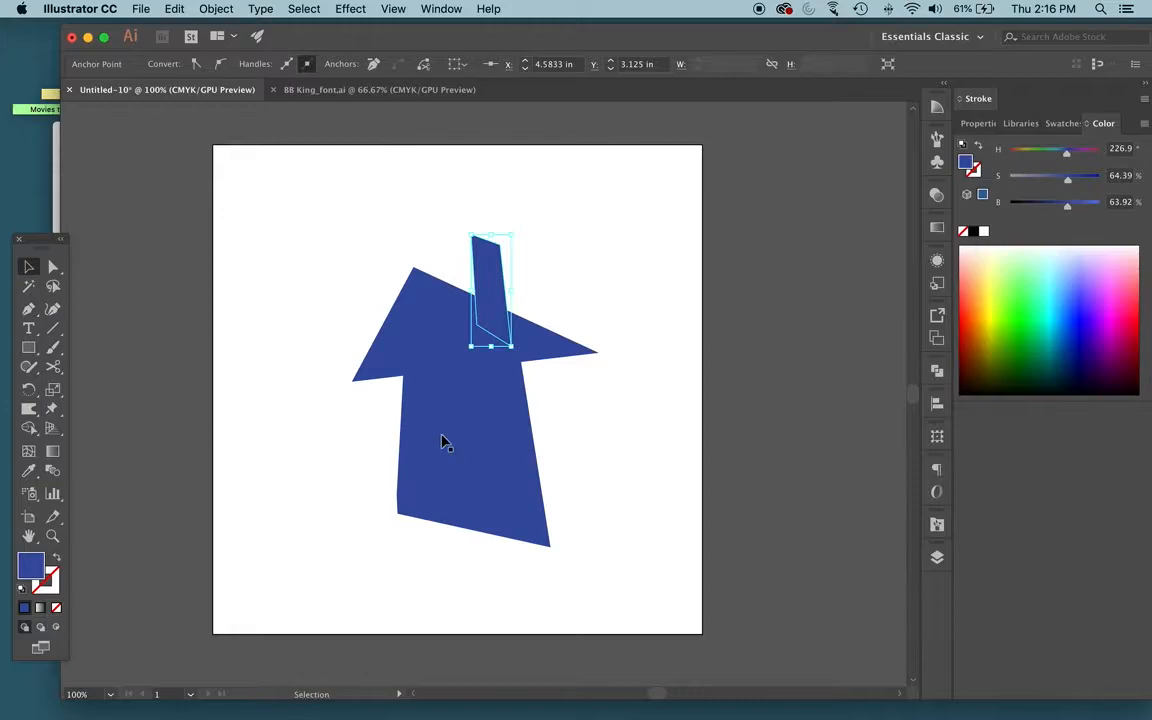
shift+click(466, 442)
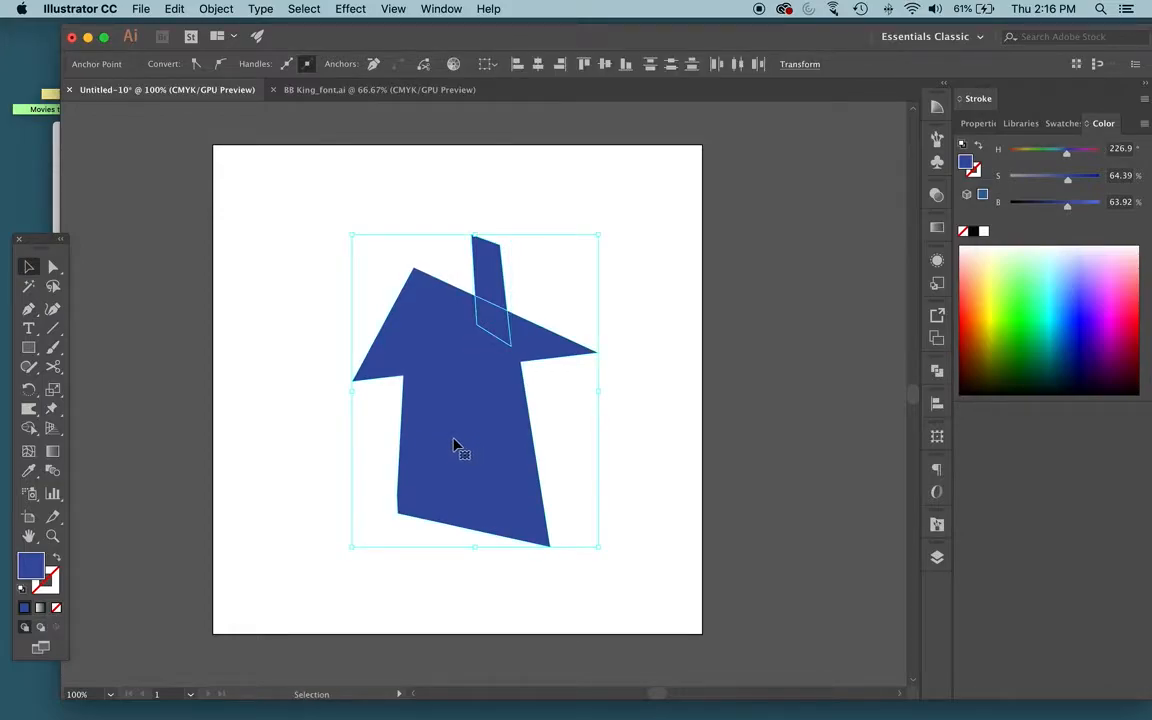
key(shift+m)
drag(450, 445, 493, 290)
key(v)
click(216, 198)
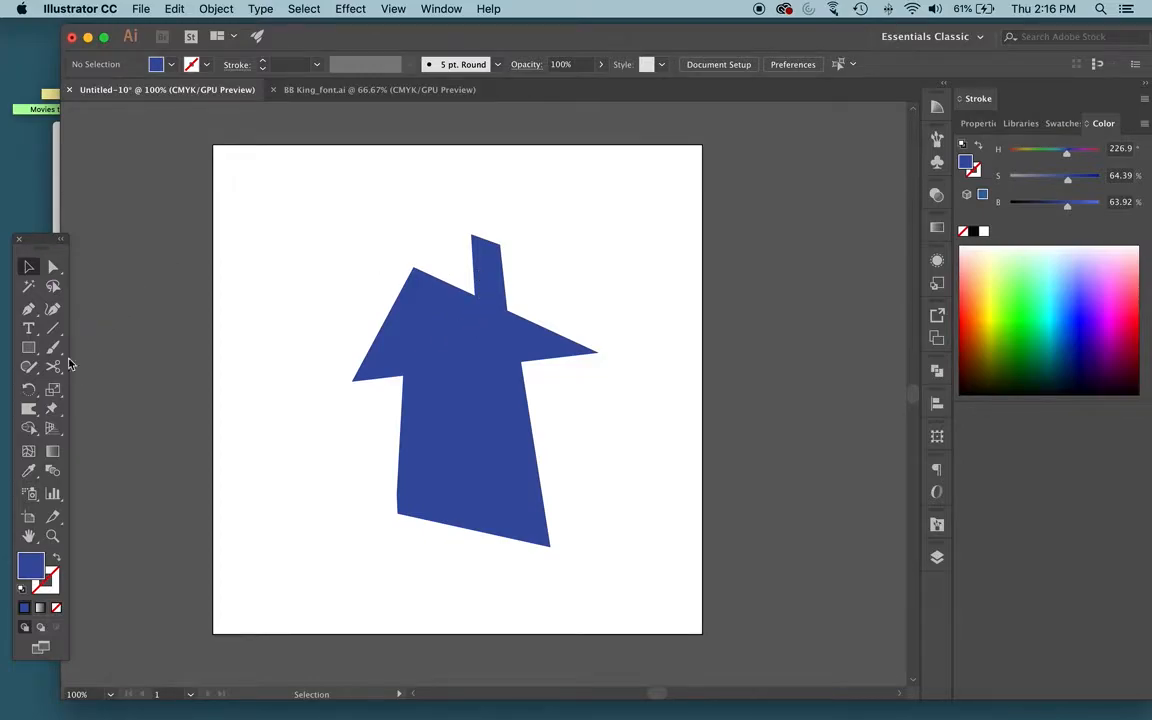
- Start a Pen path at the upper left of the house and set its fill to dark gray with about 42% brightness
click(28, 311)
click(252, 335)
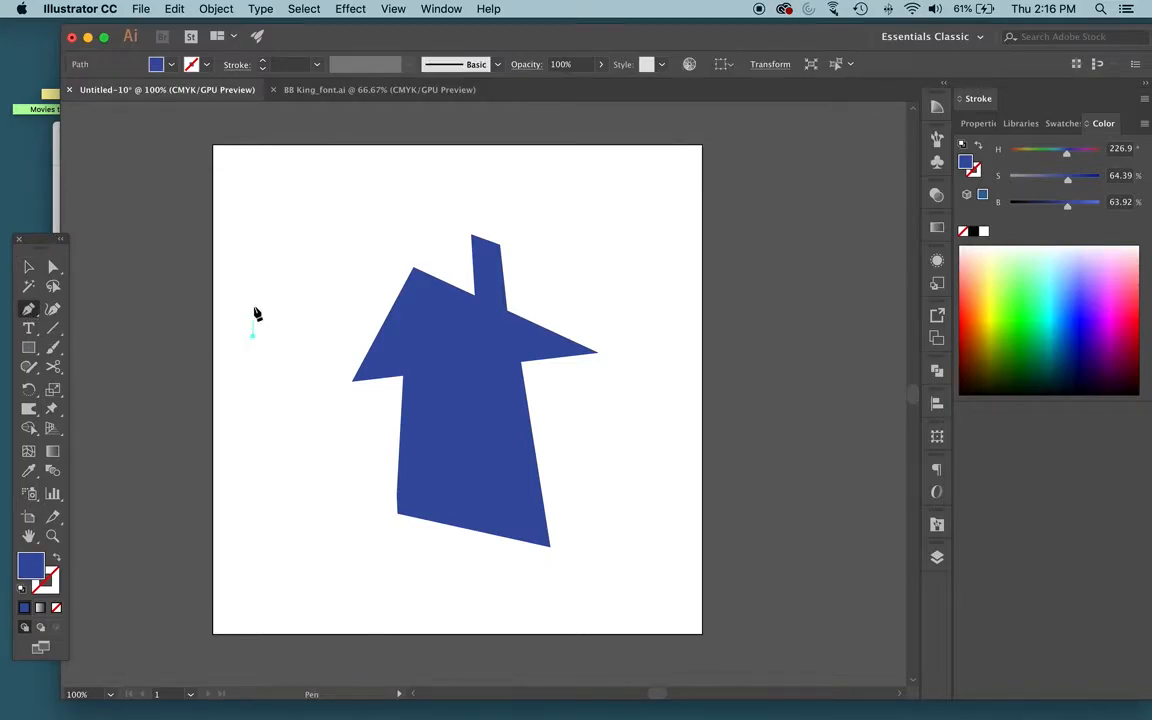
drag(260, 254, 277, 243)
click(354, 203)
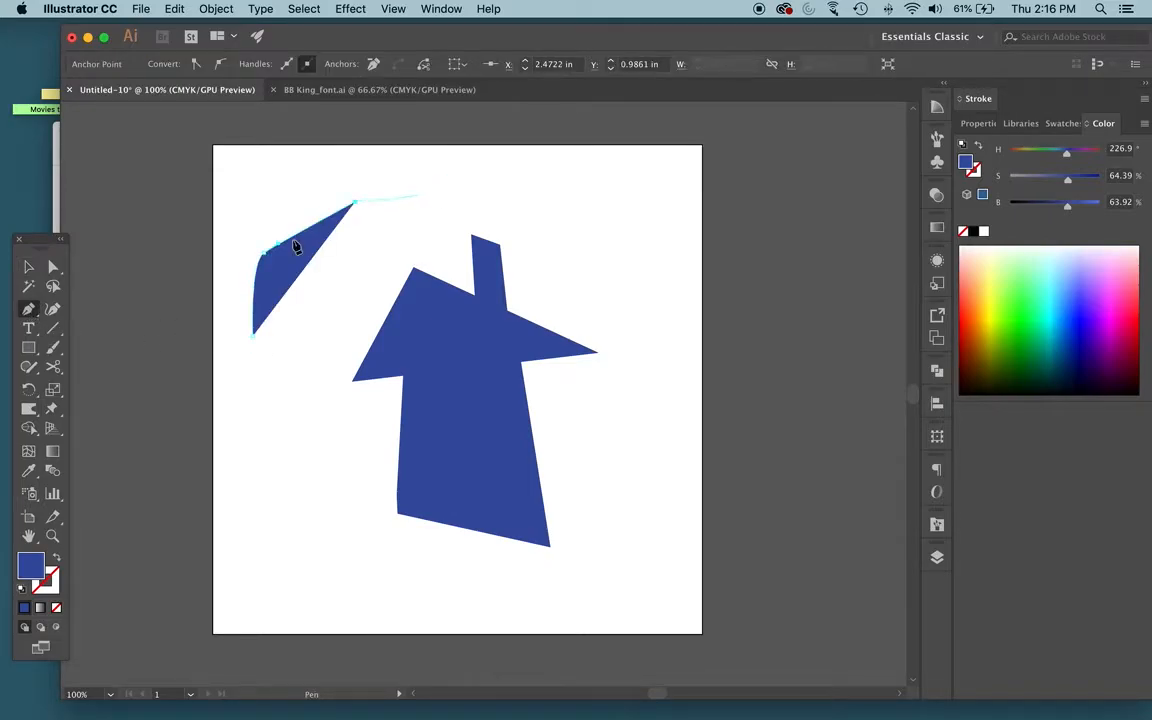
double_click(42, 568)
drag(632, 362, 584, 384)
key(Return)
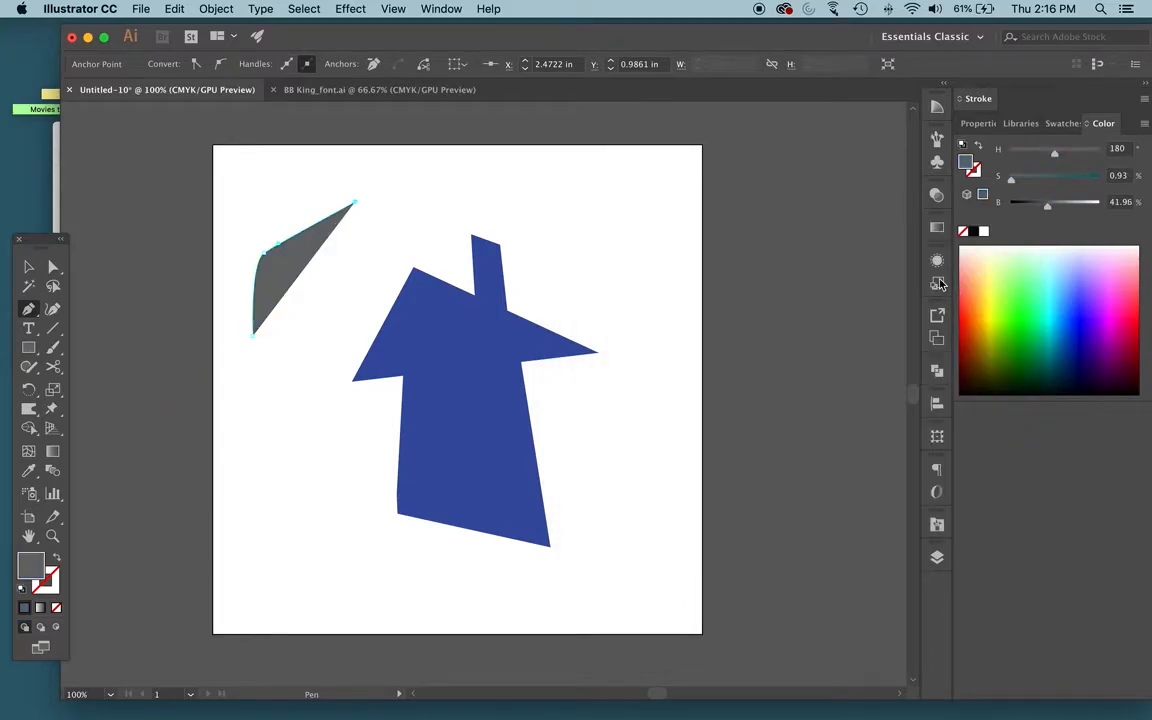
- Complete and close the gray path so it covers the chimney and roof, with its lower edge crossing the top of the house body
click(490, 191)
click(655, 191)
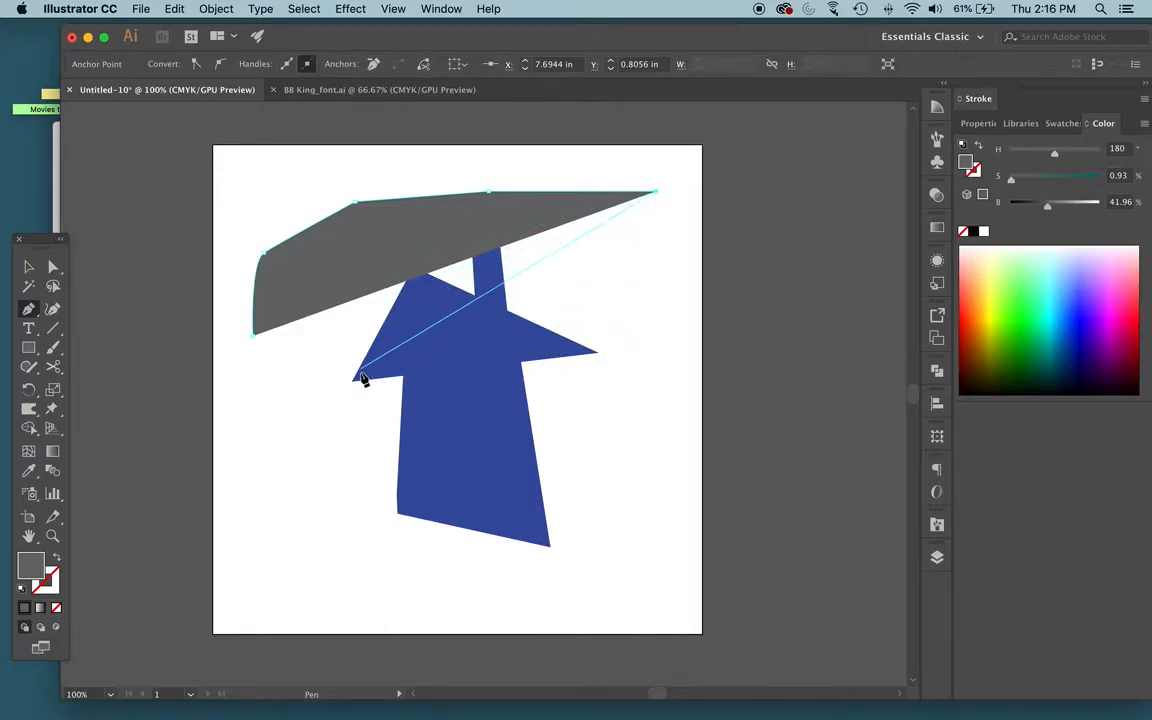
key(super+shift+a)
click(683, 340)
click(647, 388)
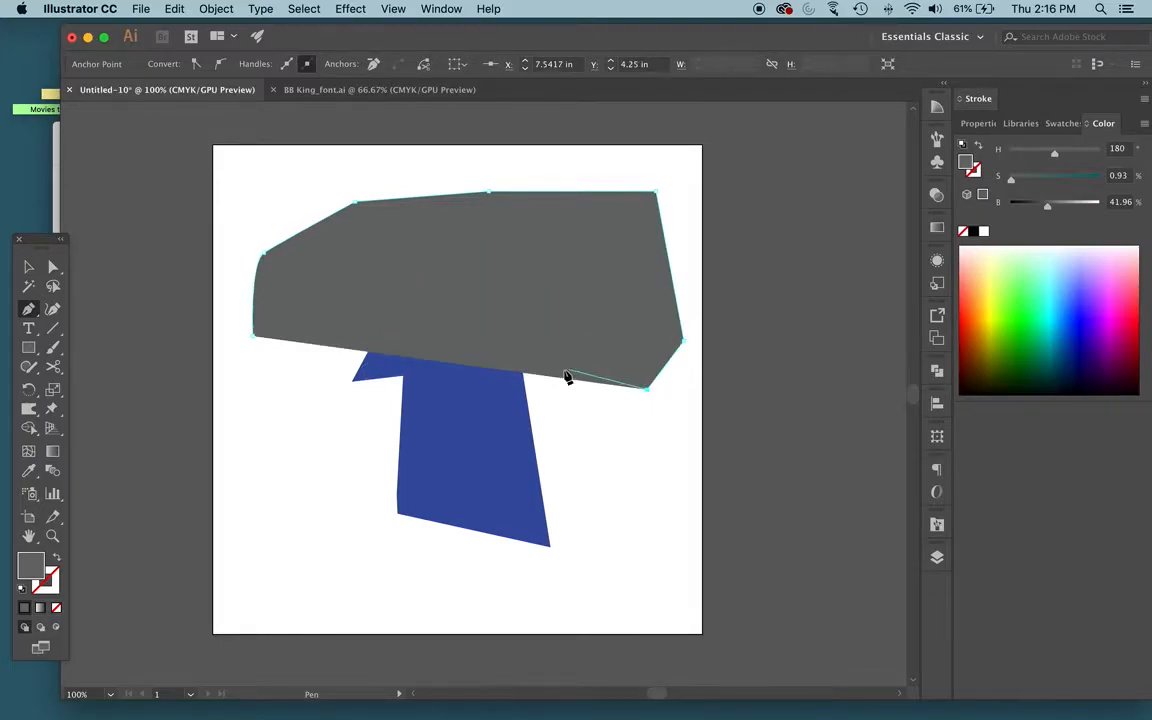
click(534, 372)
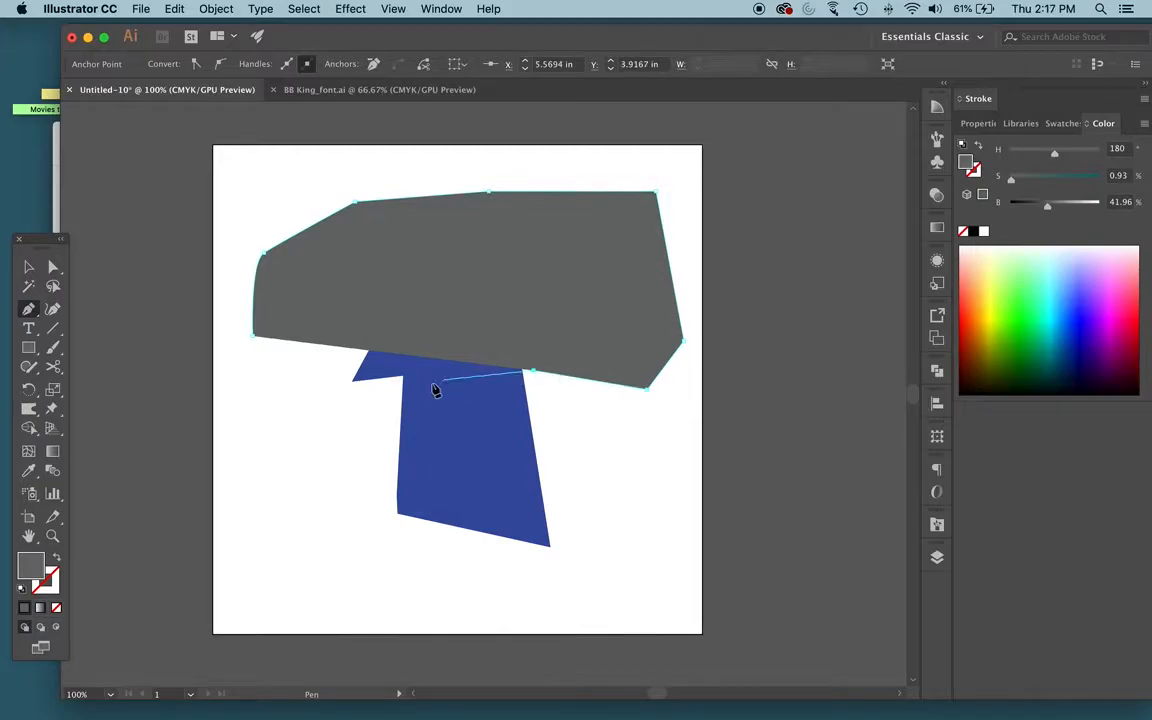
click(395, 379)
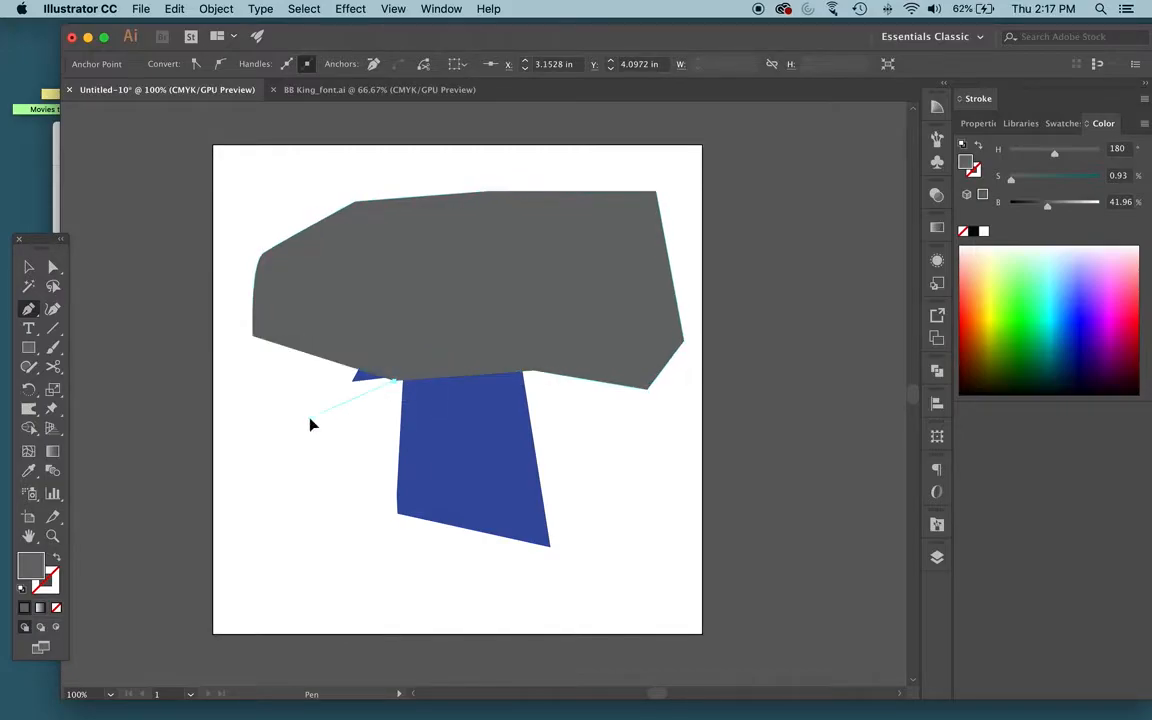
click(310, 416)
click(268, 391)
click(255, 340)
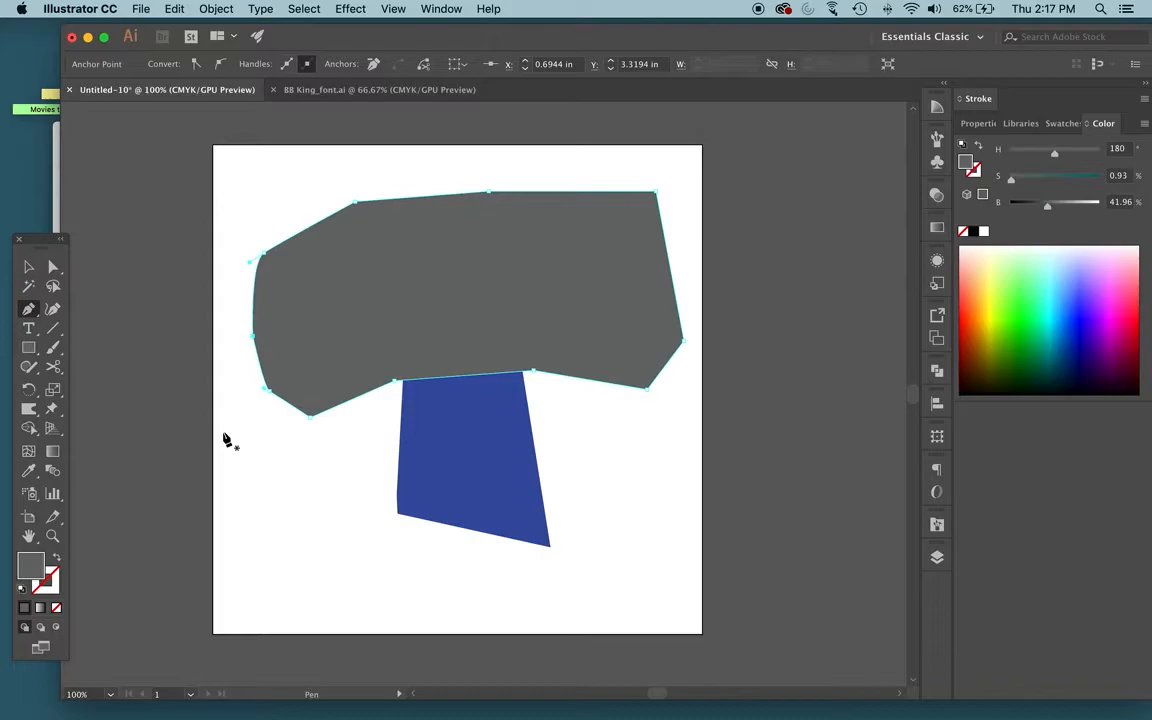
- Move the gray shape down and to the right off the roof, and undo the move
key(v)
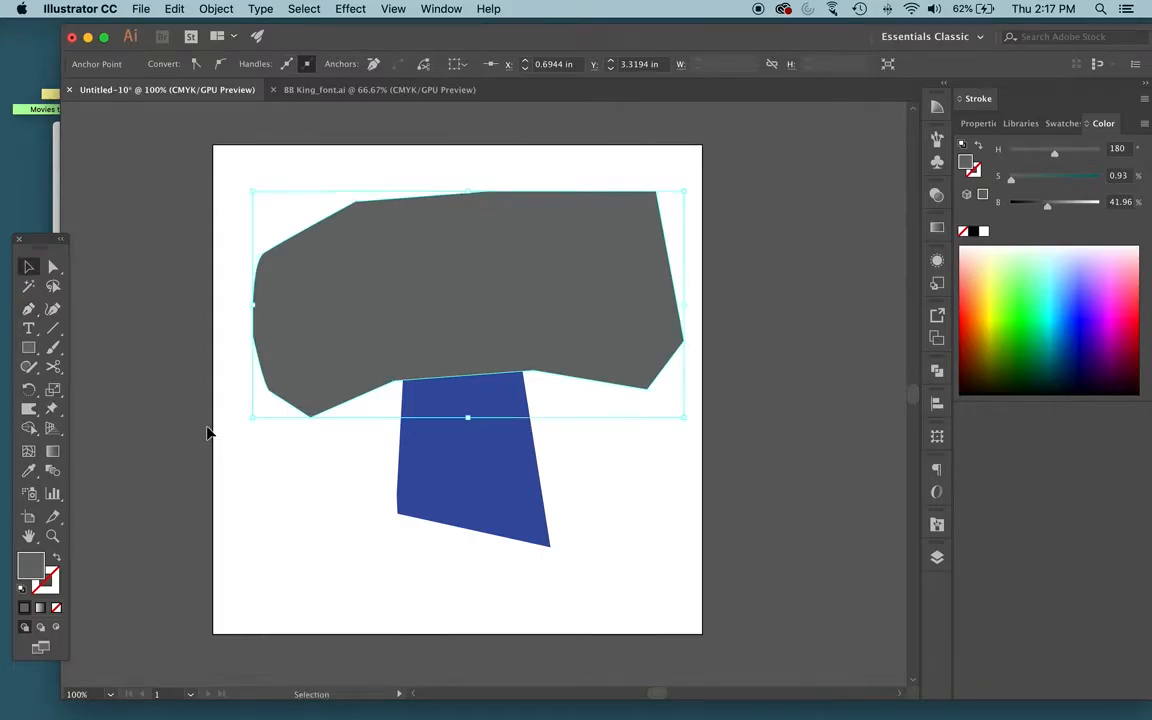
drag(414, 329, 573, 566)
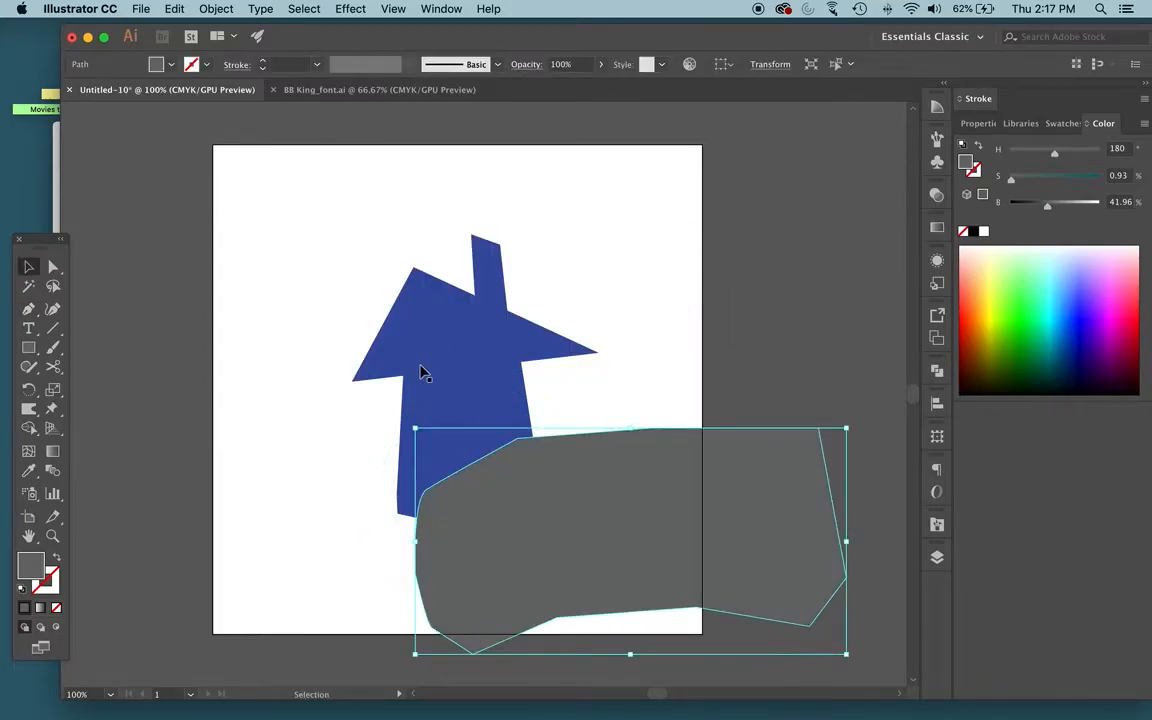
key(super+z)
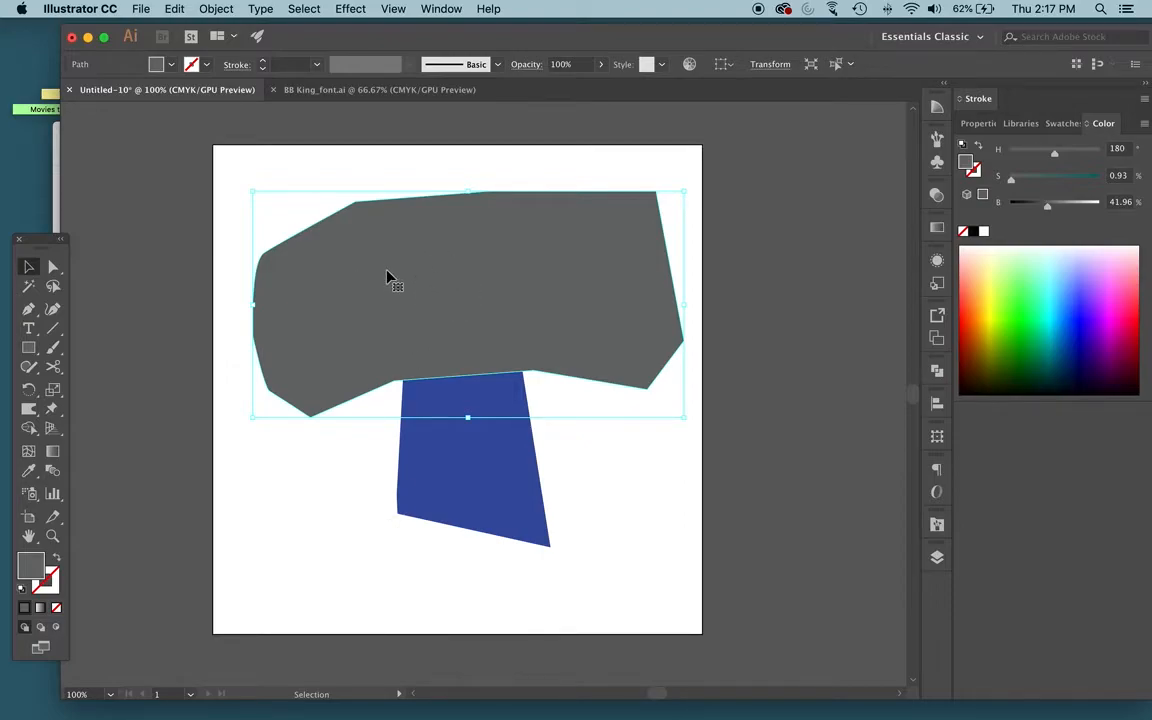
- Subtract the gray area outside the house with the Shape Builder tool, keeping gray only on the roof and chimney, and deselect
shift+click(475, 484)
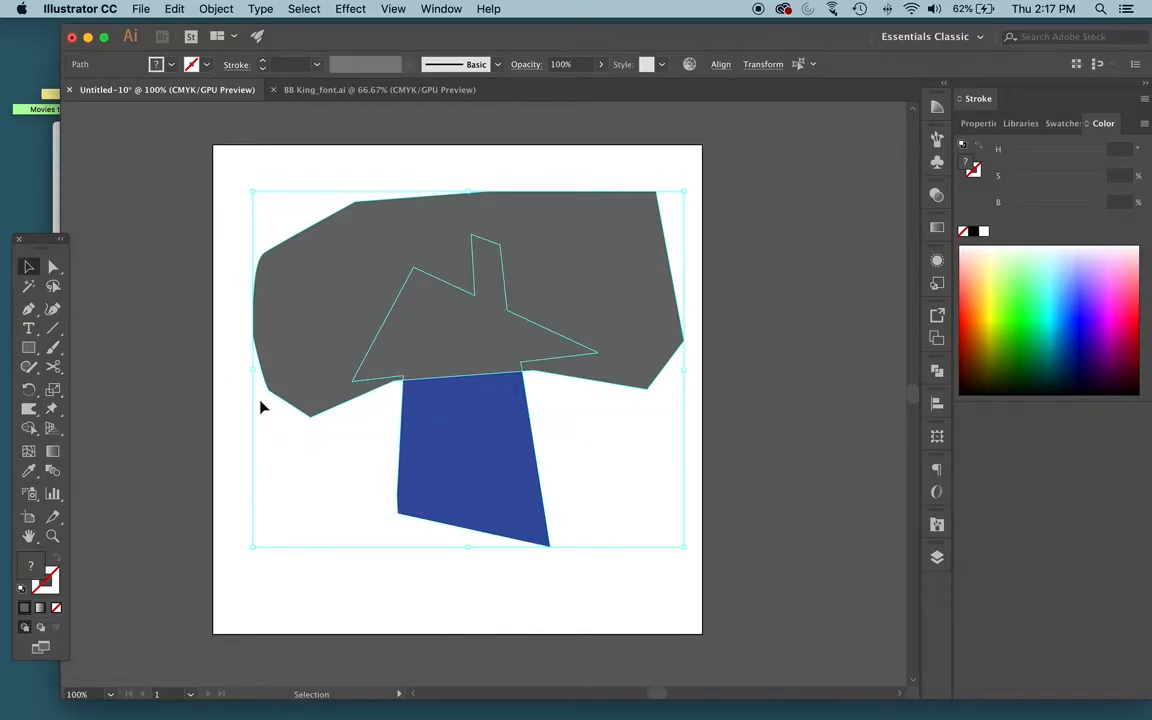
click(29, 427)
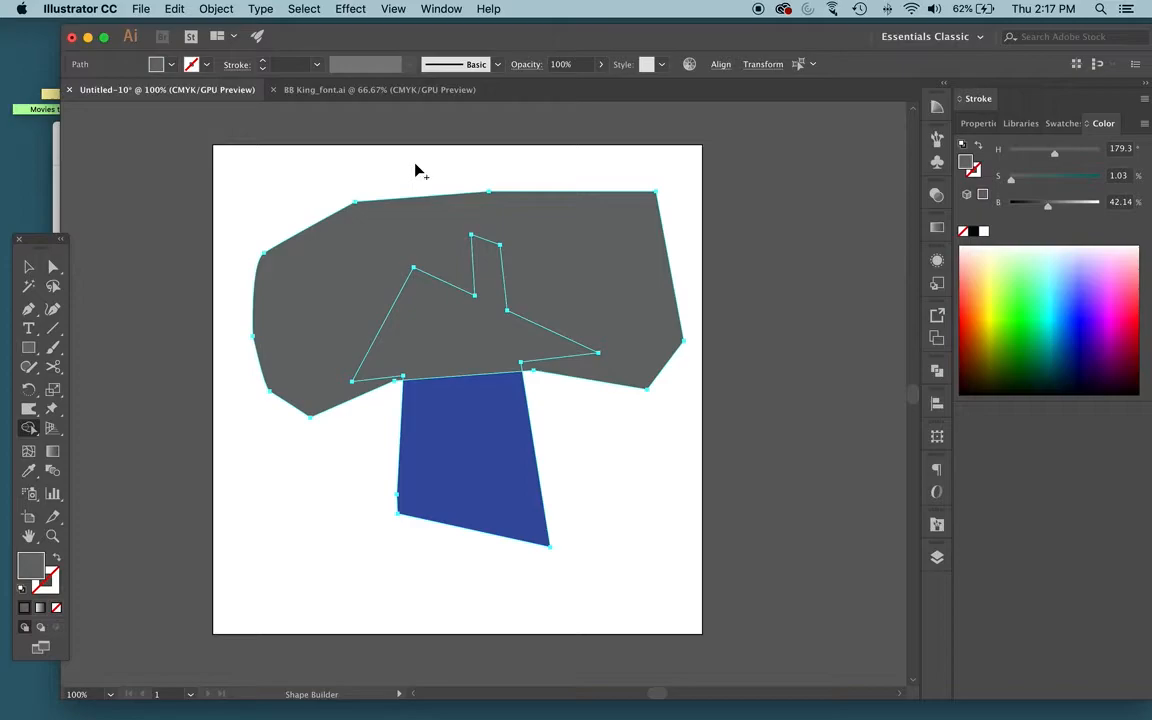
alt+click(367, 237)
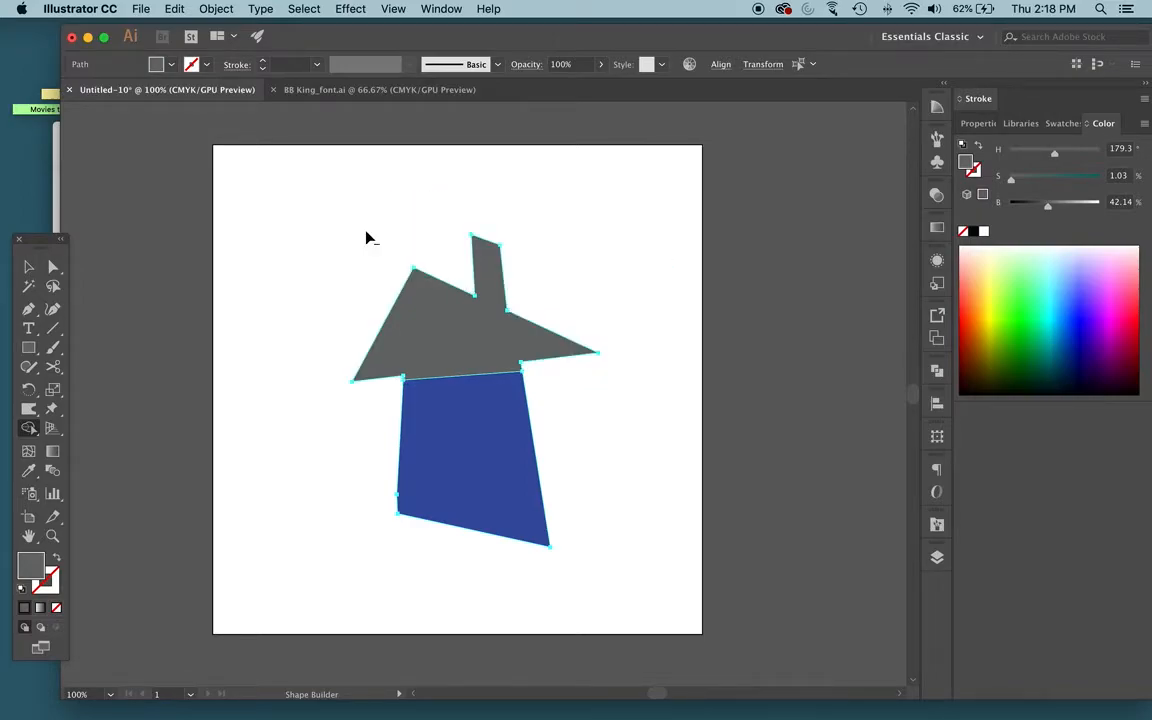
key(v)
click(311, 267)
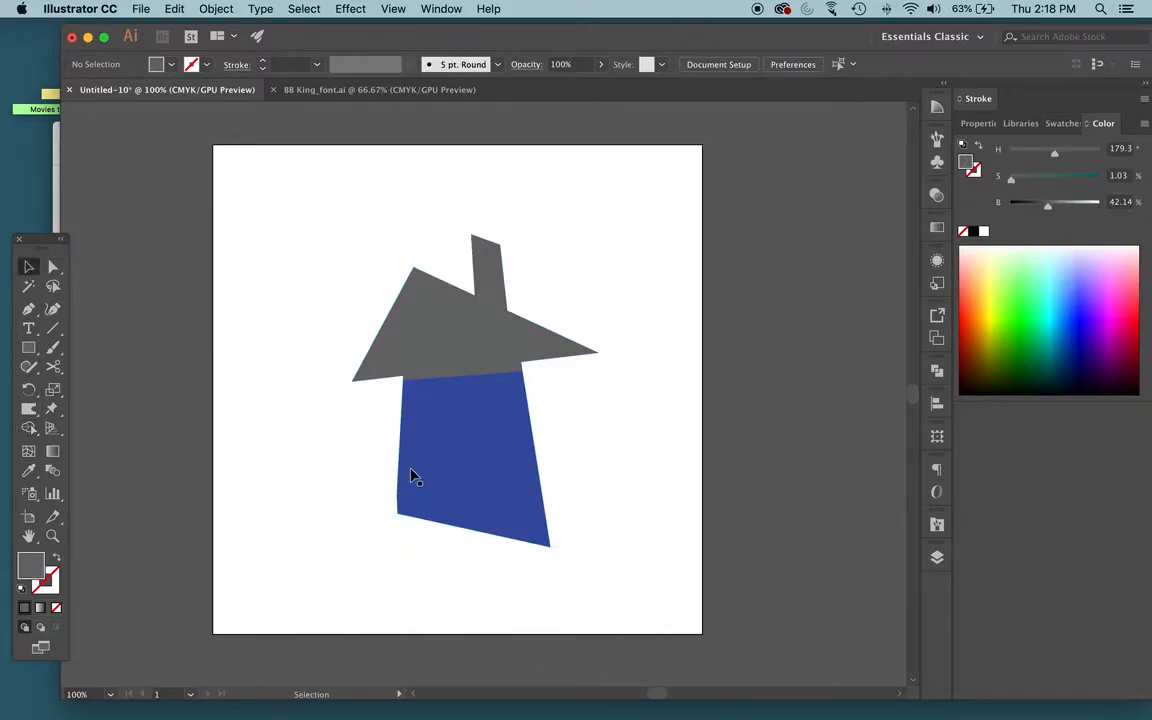
- Set the fill color to orange, about hue 28°, saturation 82% and brightness 94%
double_click(30, 565)
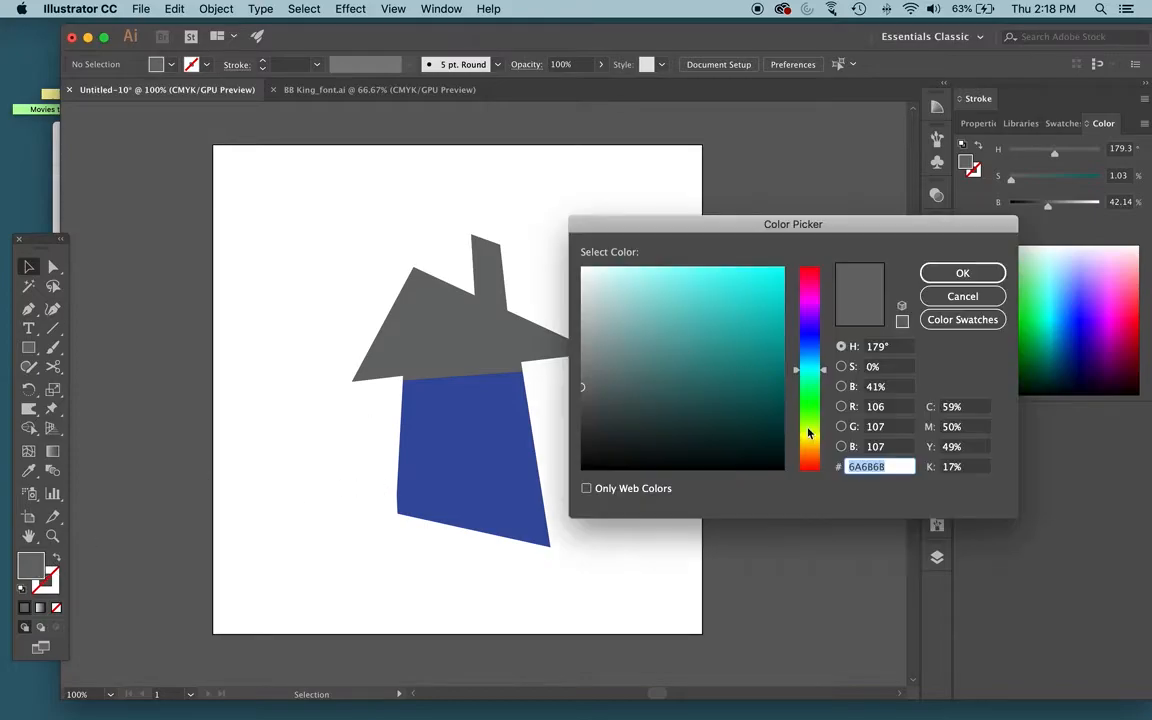
click(809, 455)
click(747, 279)
click(930, 273)
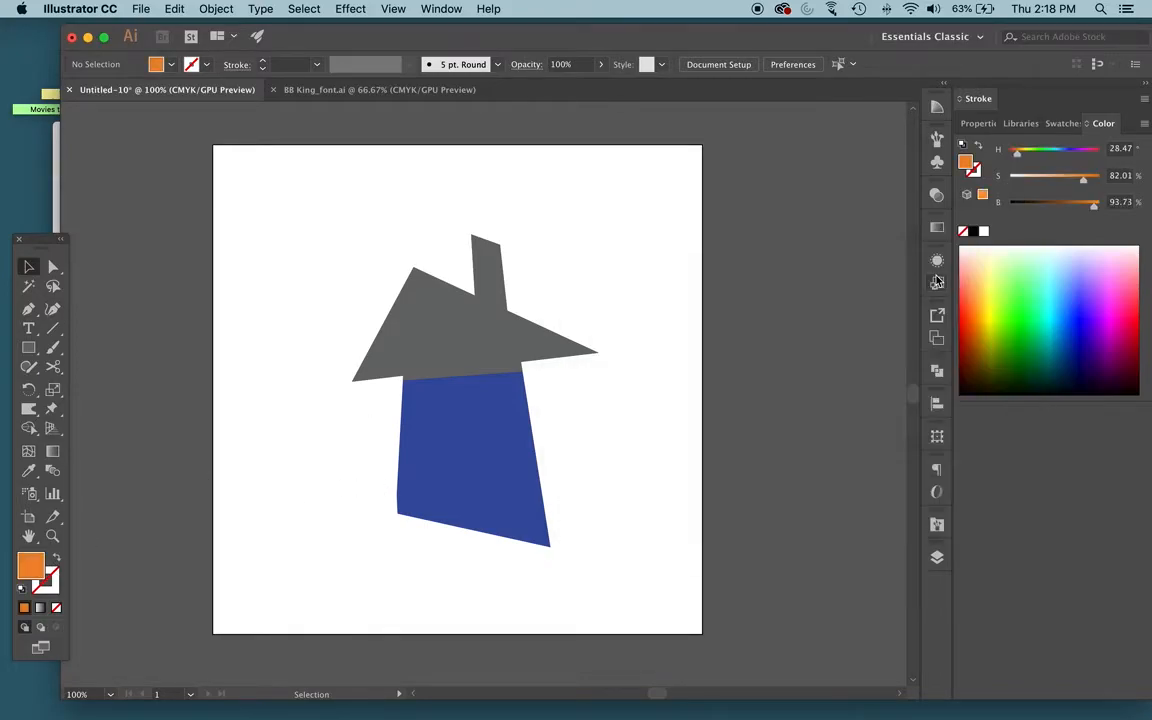
- Draw a closed orange shape with the Pen tool that covers the chimney, its lower edge following the roof's right slope
key(p)
click(572, 183)
click(469, 189)
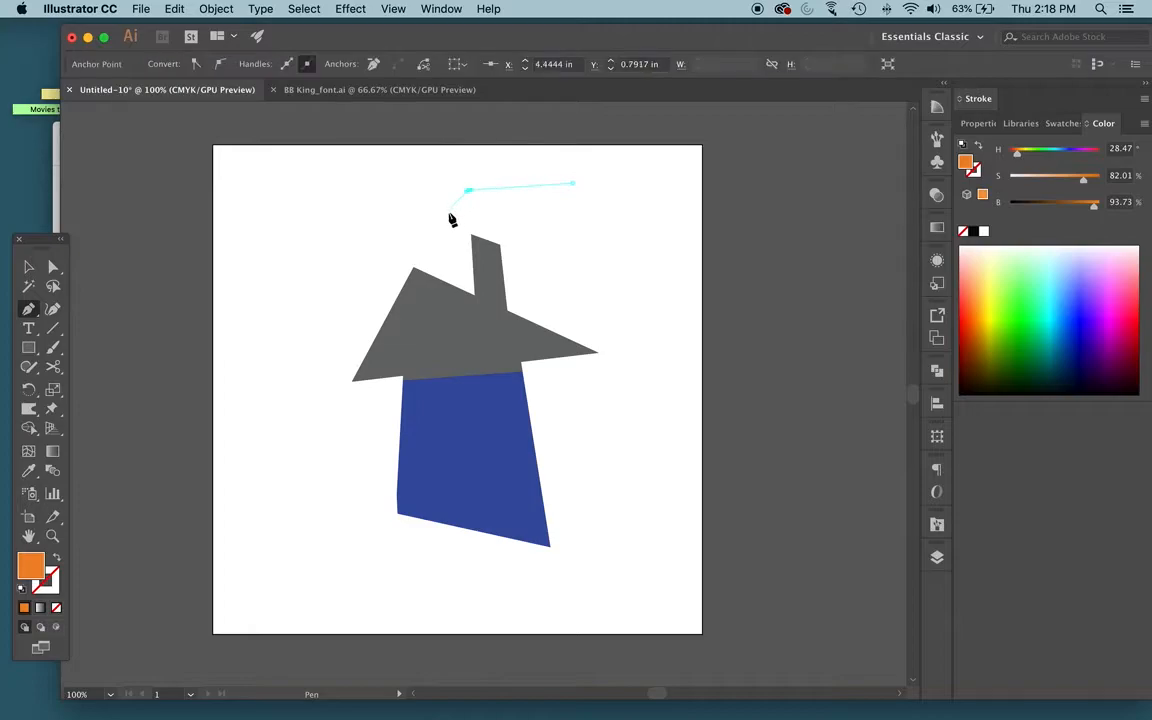
click(452, 236)
click(457, 272)
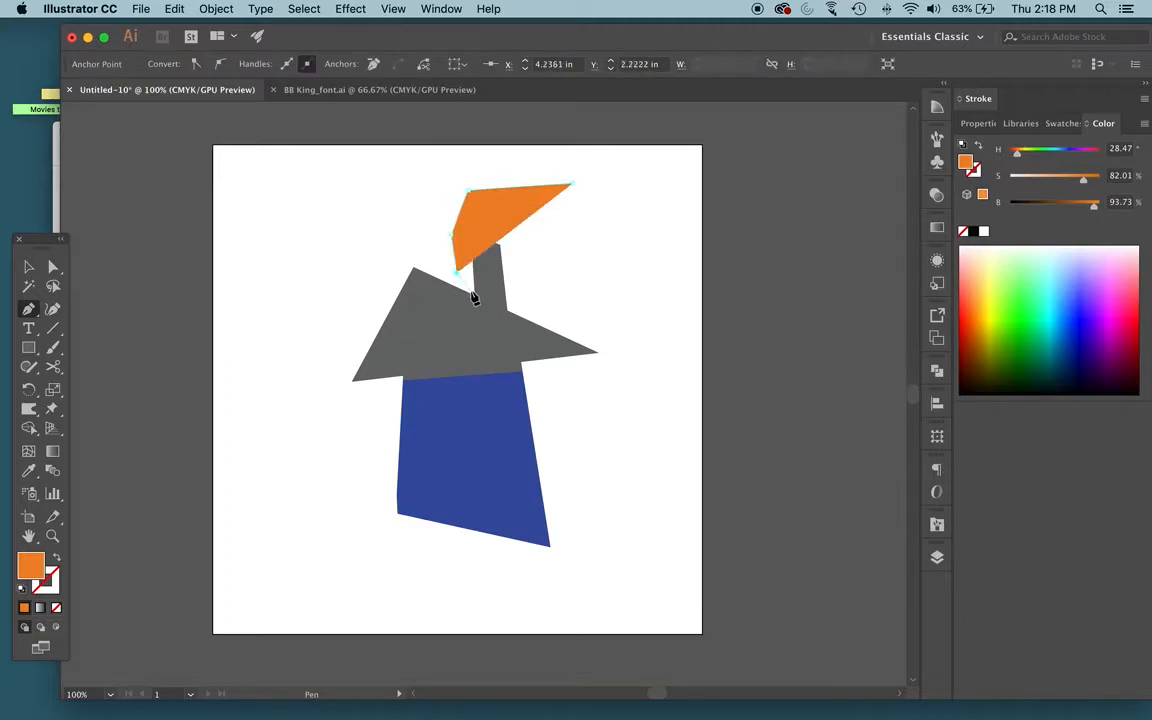
click(471, 291)
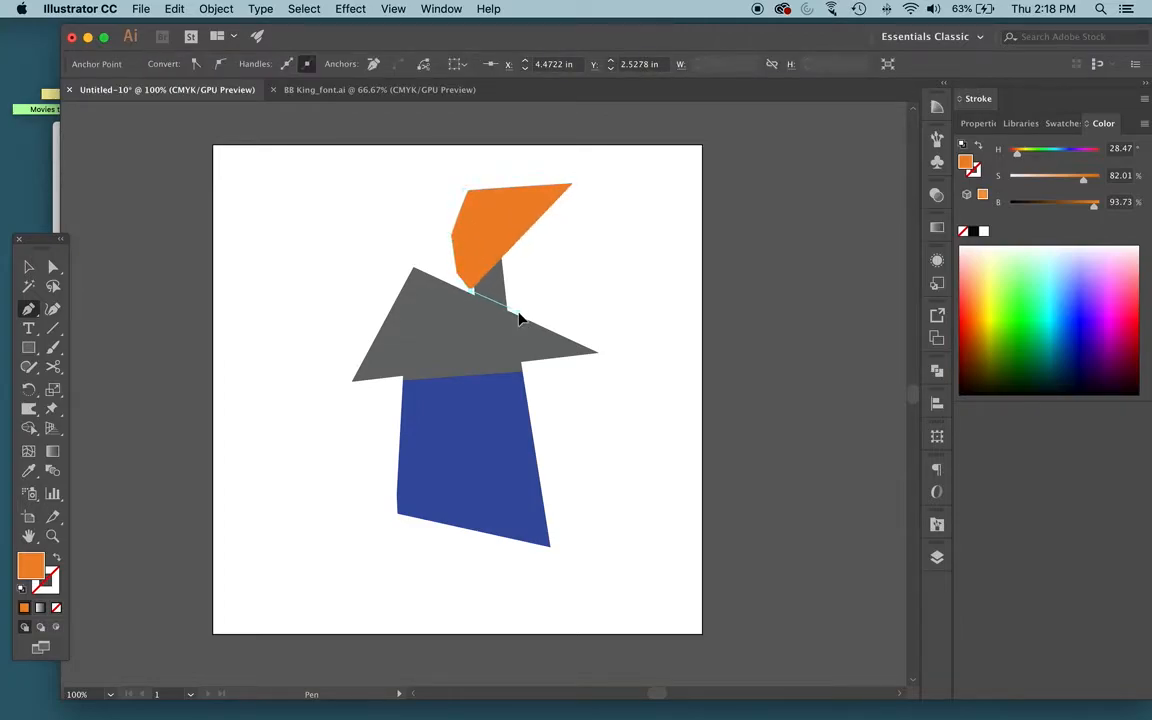
click(518, 310)
click(579, 313)
click(613, 297)
click(617, 262)
click(573, 187)
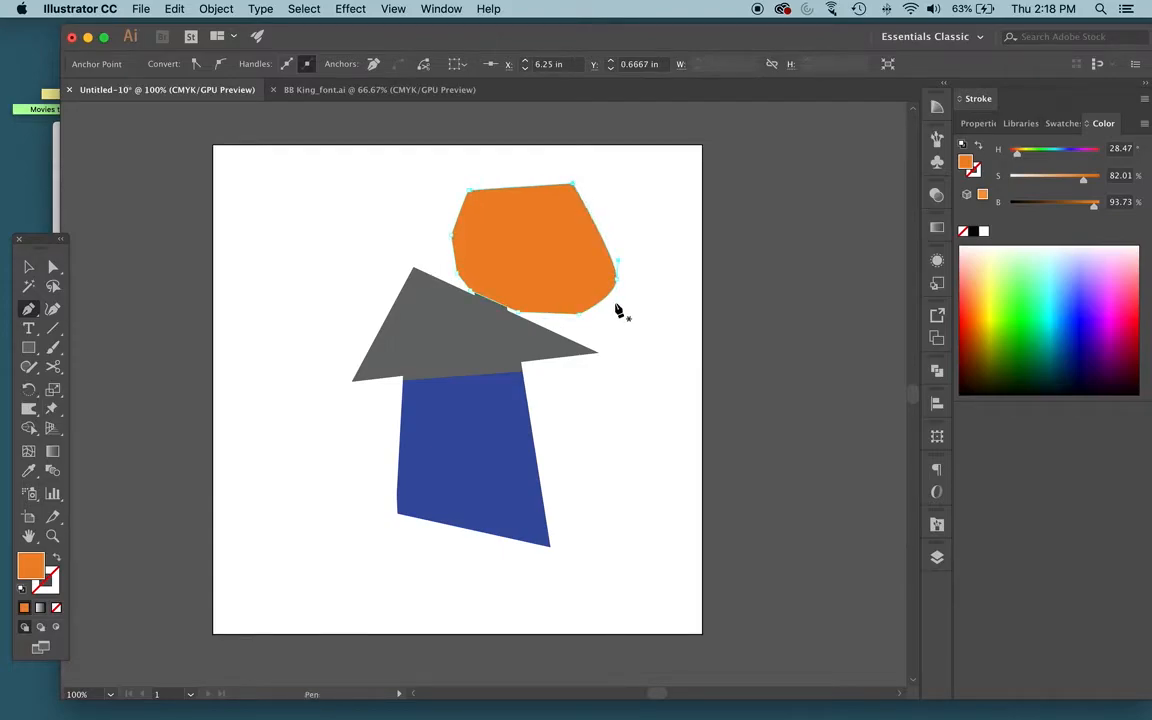
key(v)
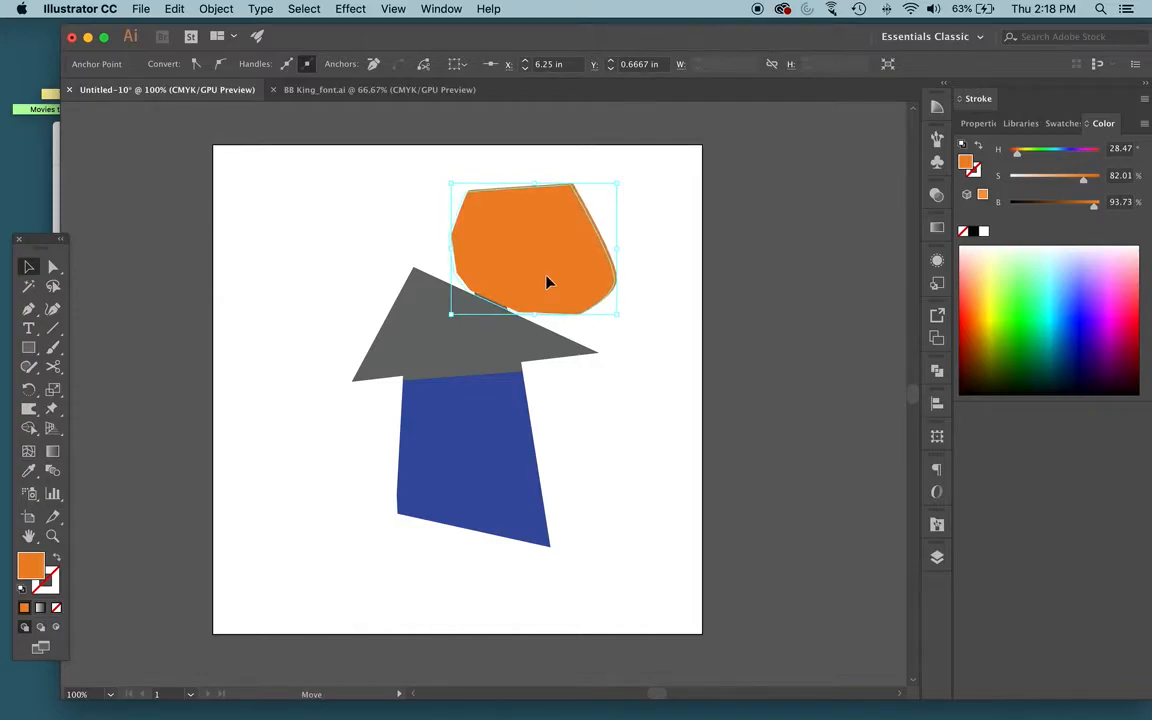
- Subtract the orange area outside the chimney with the Shape Builder tool, keeping orange only on the chimney, and deselect
drag(546, 283, 543, 285)
click(707, 372)
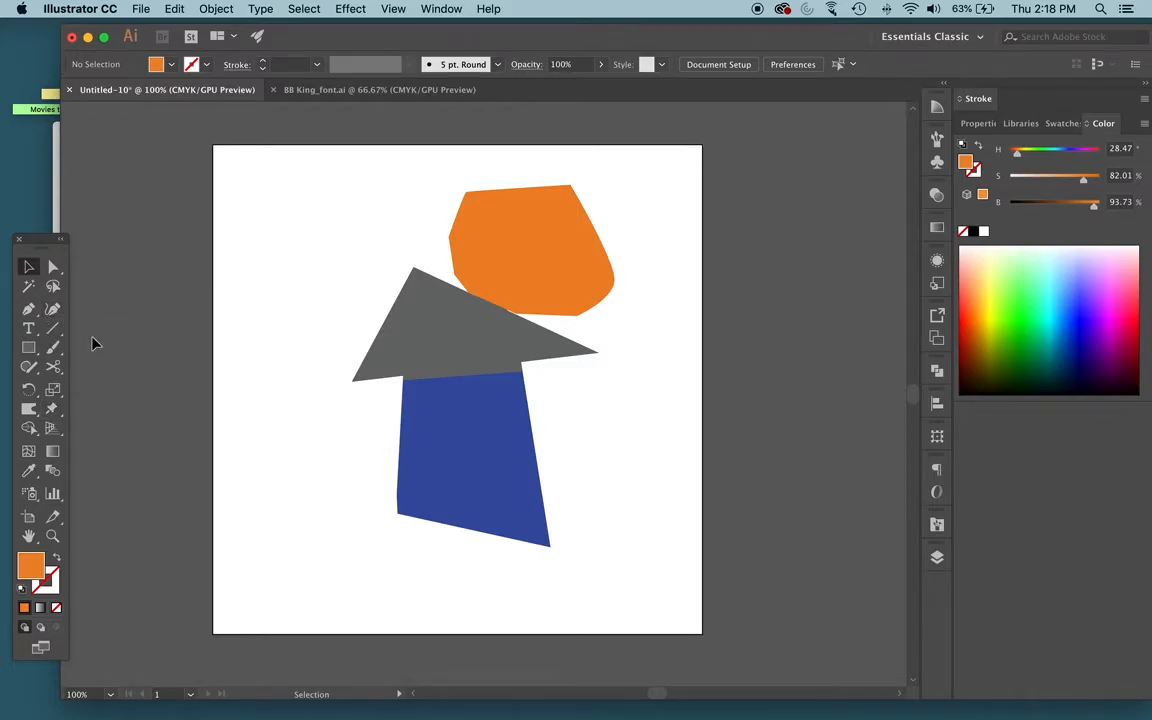
click(393, 330)
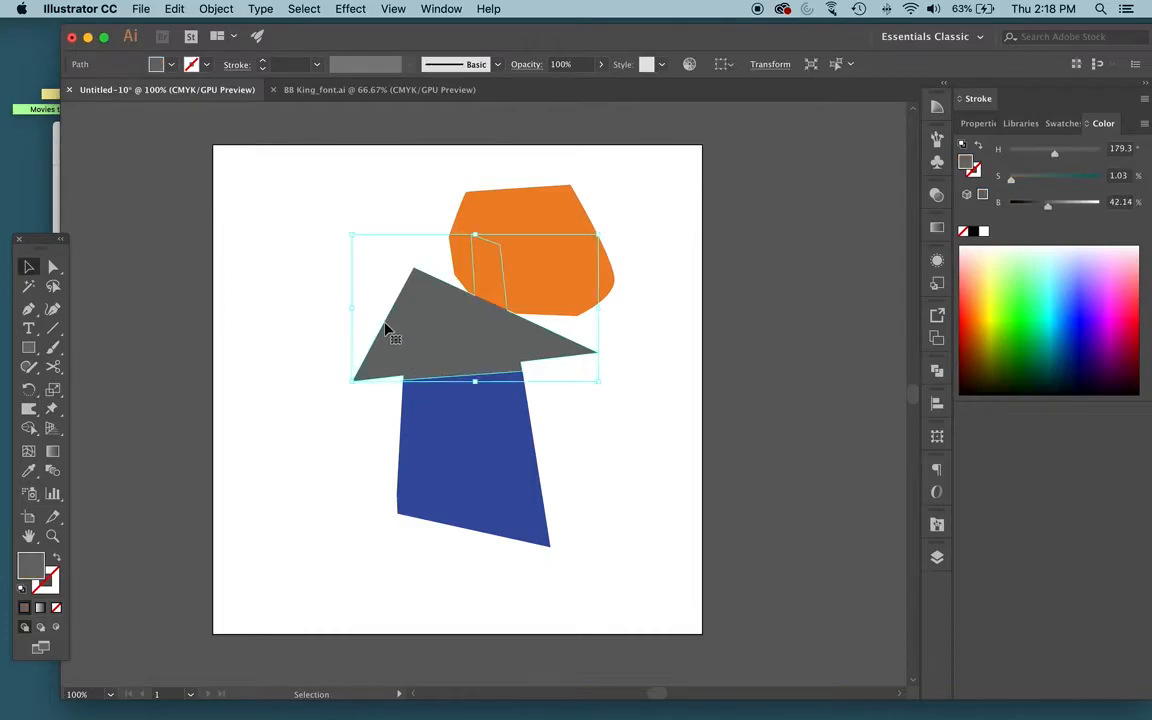
shift+click(515, 230)
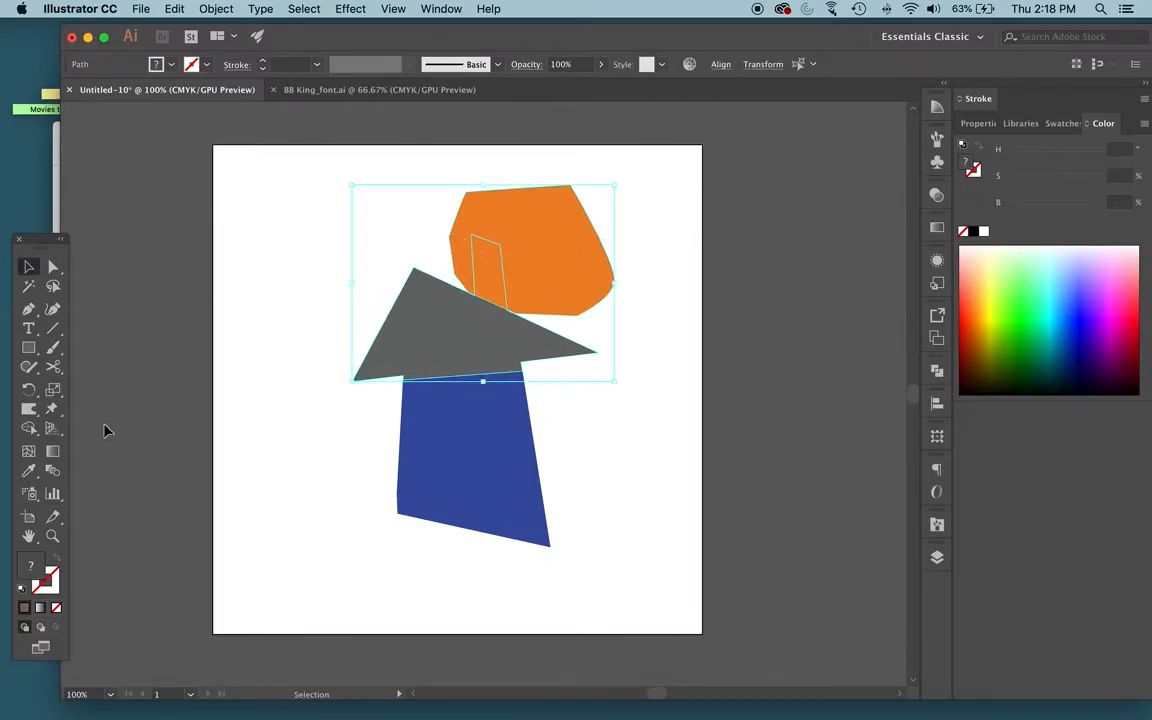
click(30, 428)
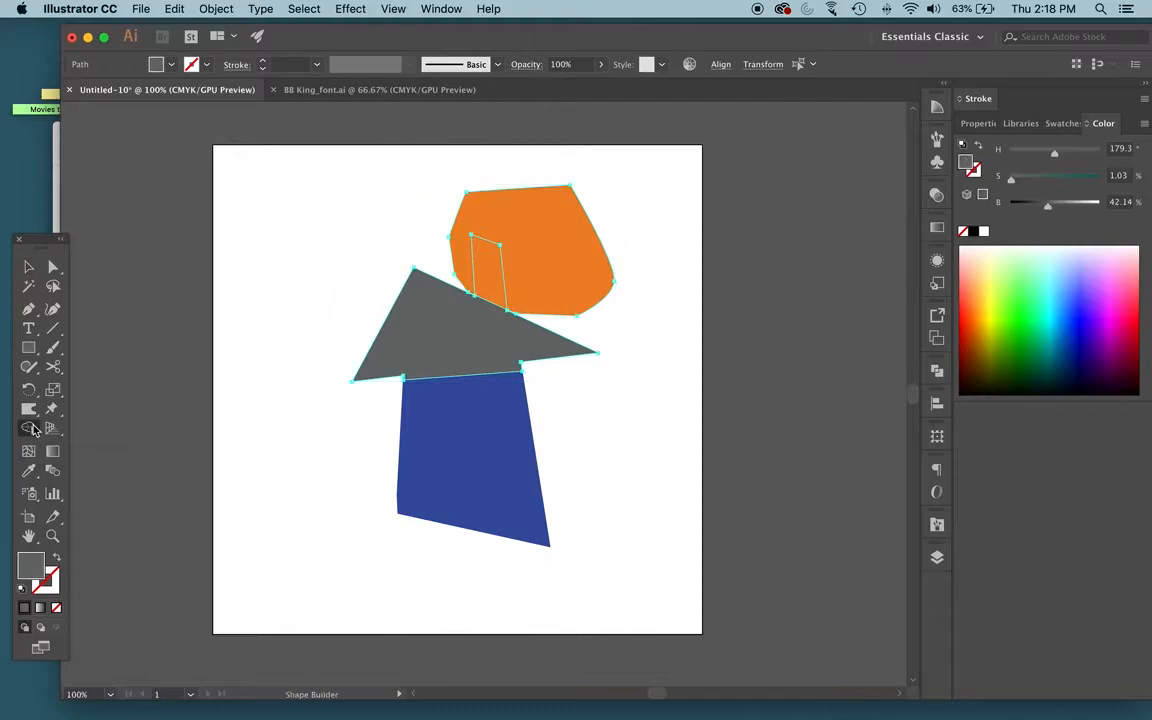
alt+click(520, 224)
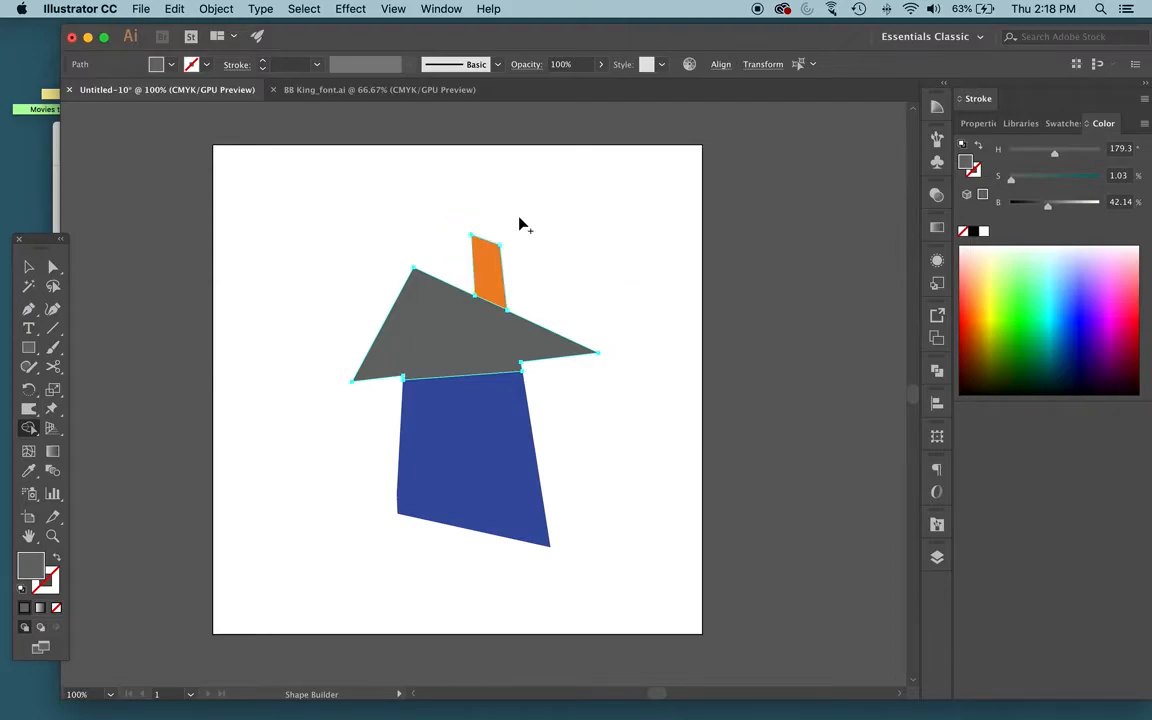
key(v)
click(566, 224)
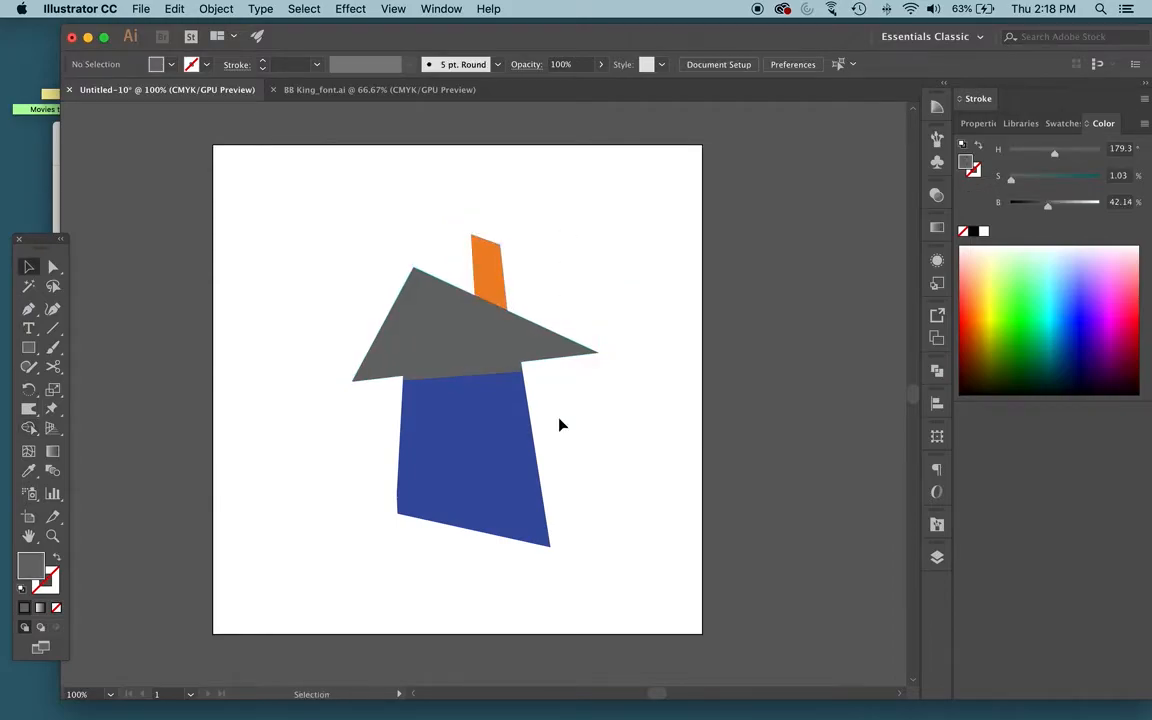
- Move the orange chimney piece and the gray roof piece off the house, and undo both moves
drag(505, 280, 608, 272)
drag(506, 342, 316, 247)
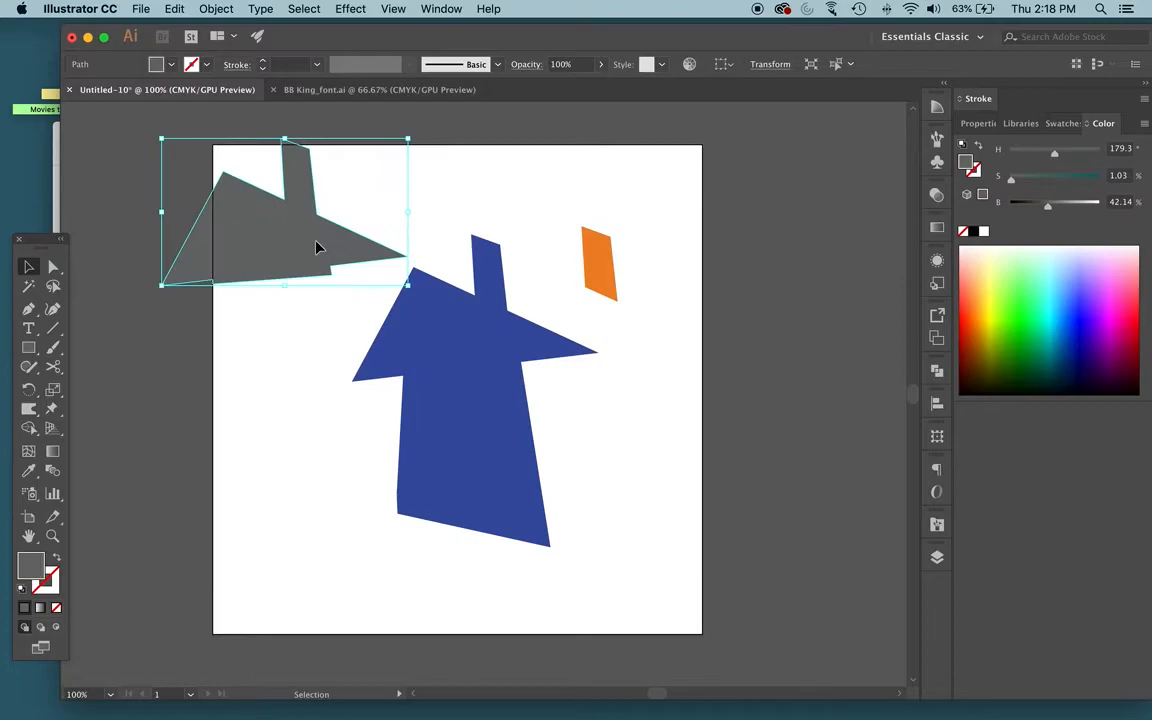
key(a)
key(super+z)
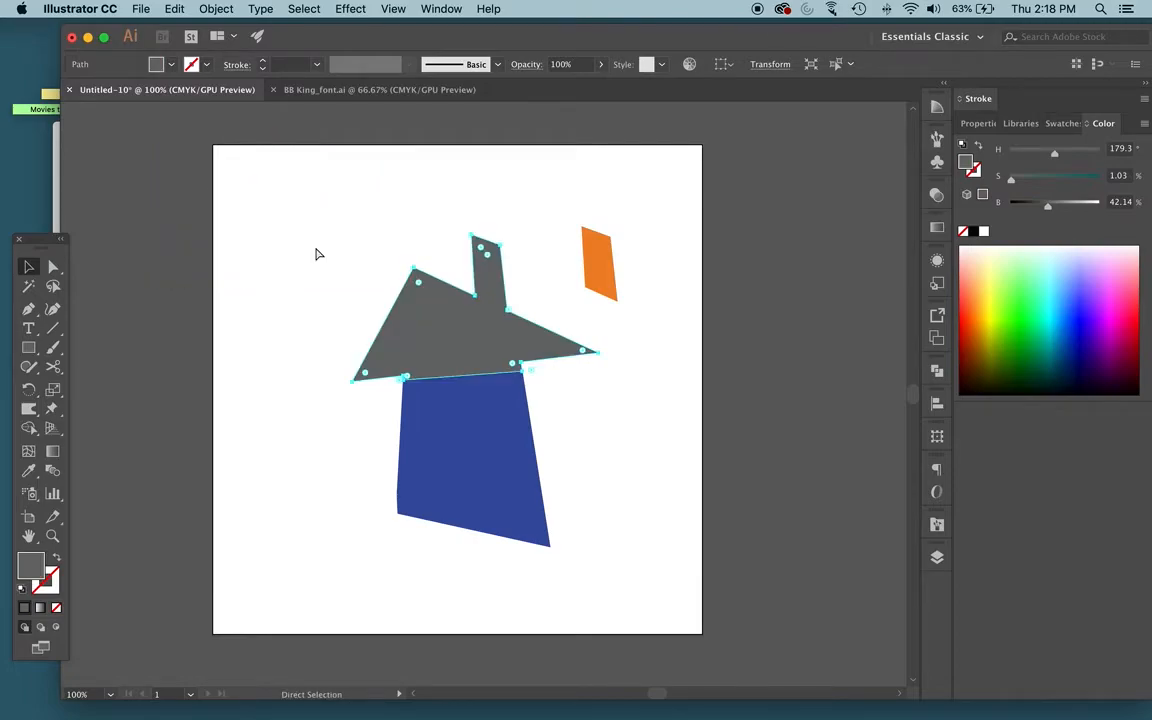
key(super+z)
key(v)
click(650, 224)
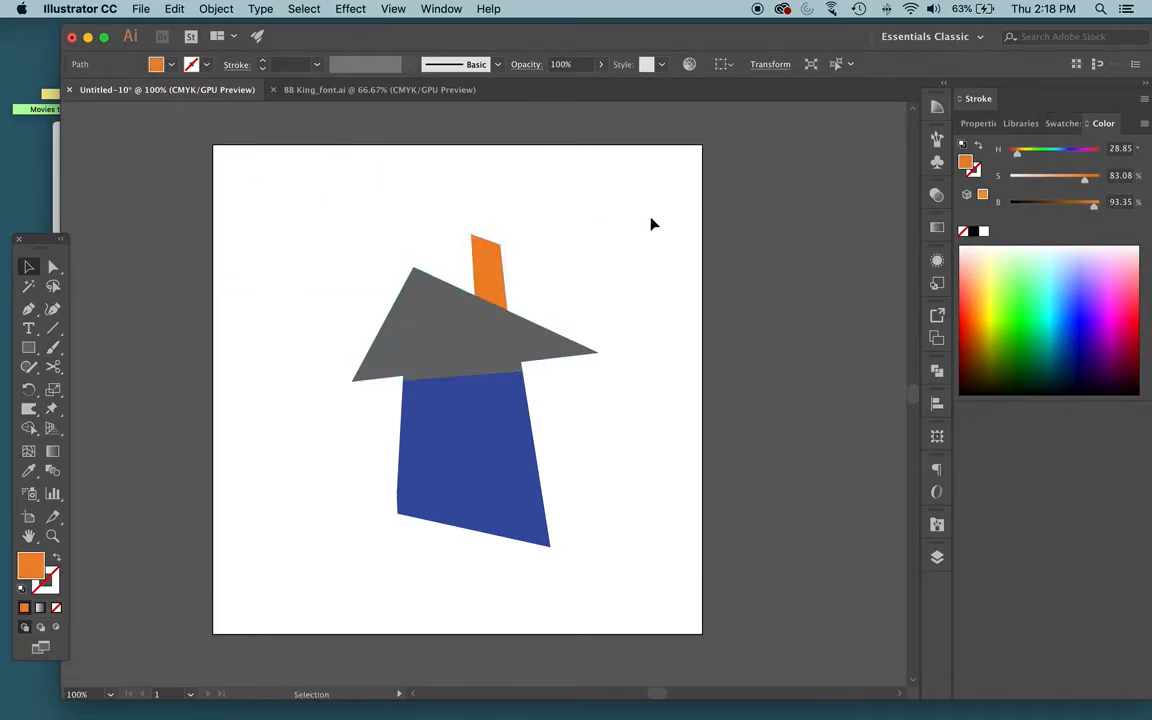
drag(688, 251, 445, 463)
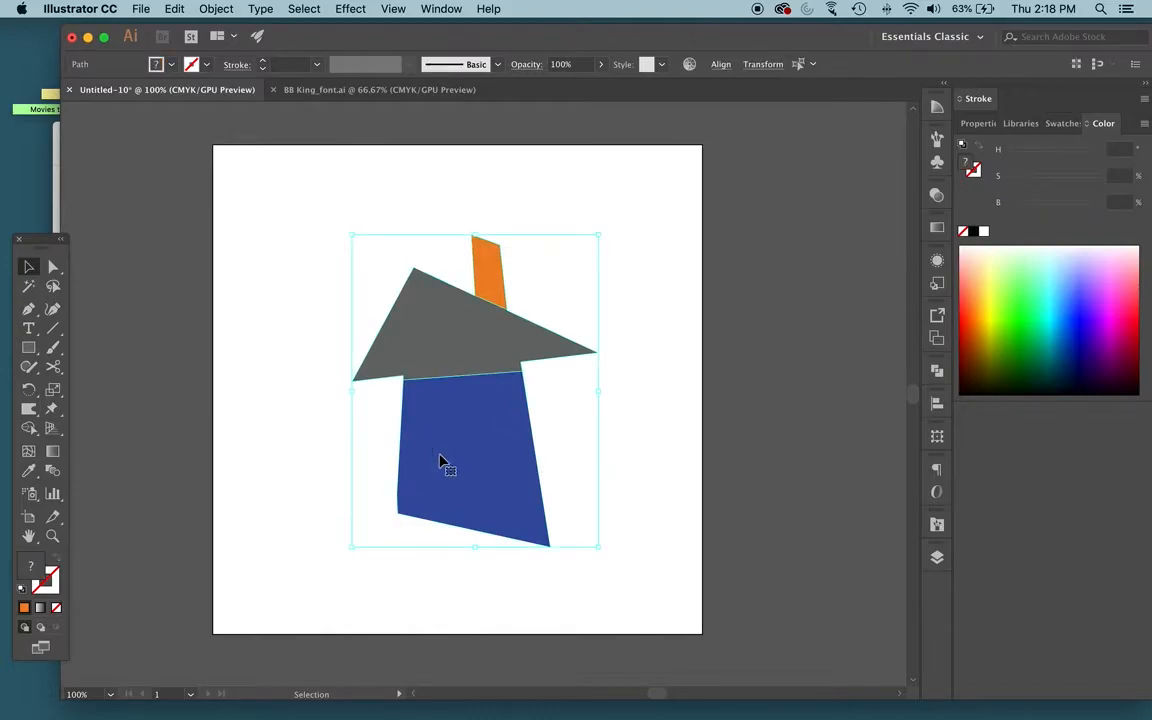
right_click(432, 306)
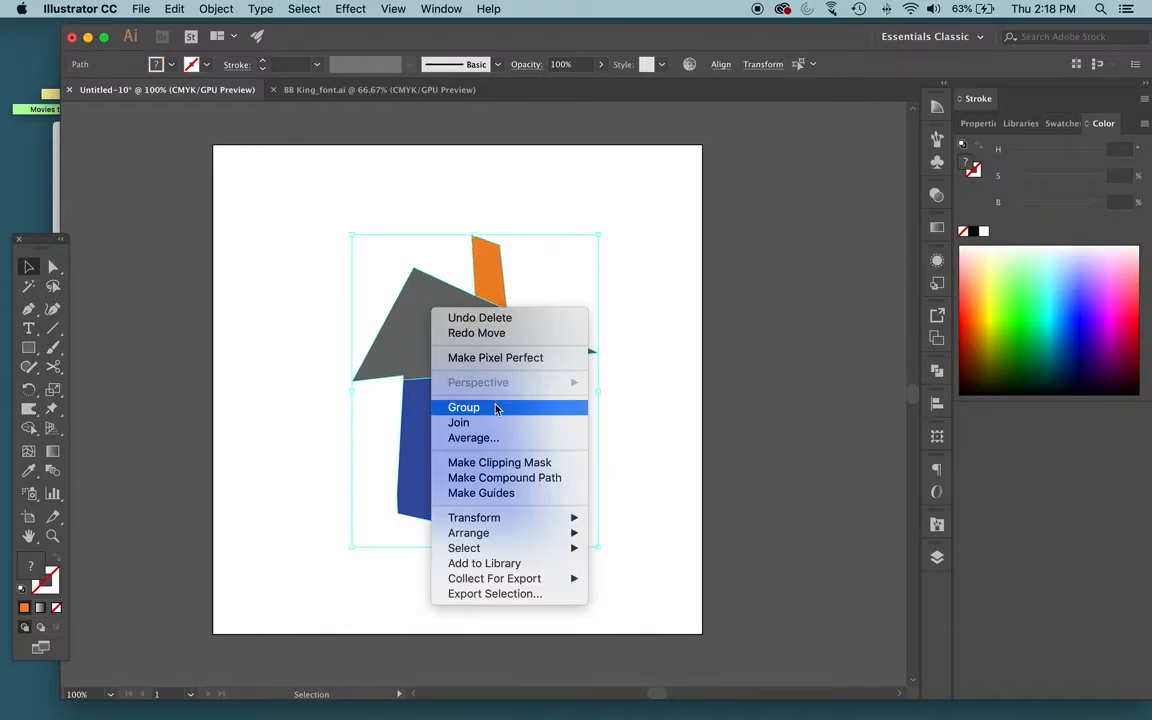
click(676, 382)
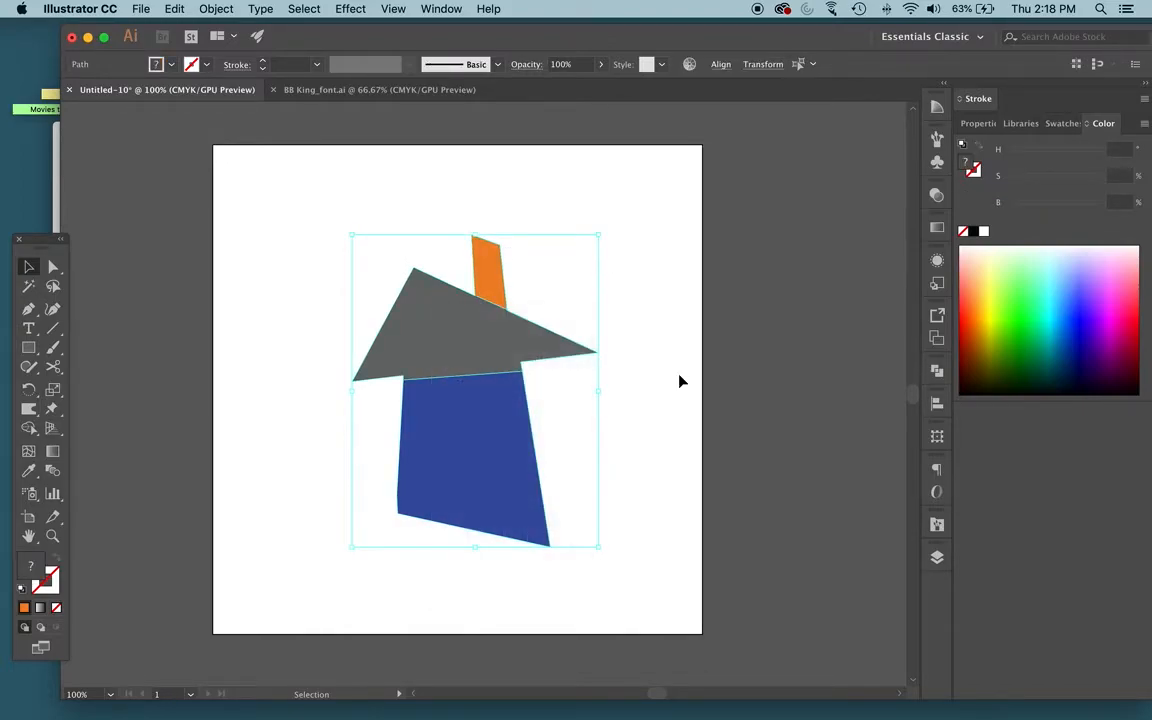
click(680, 381)
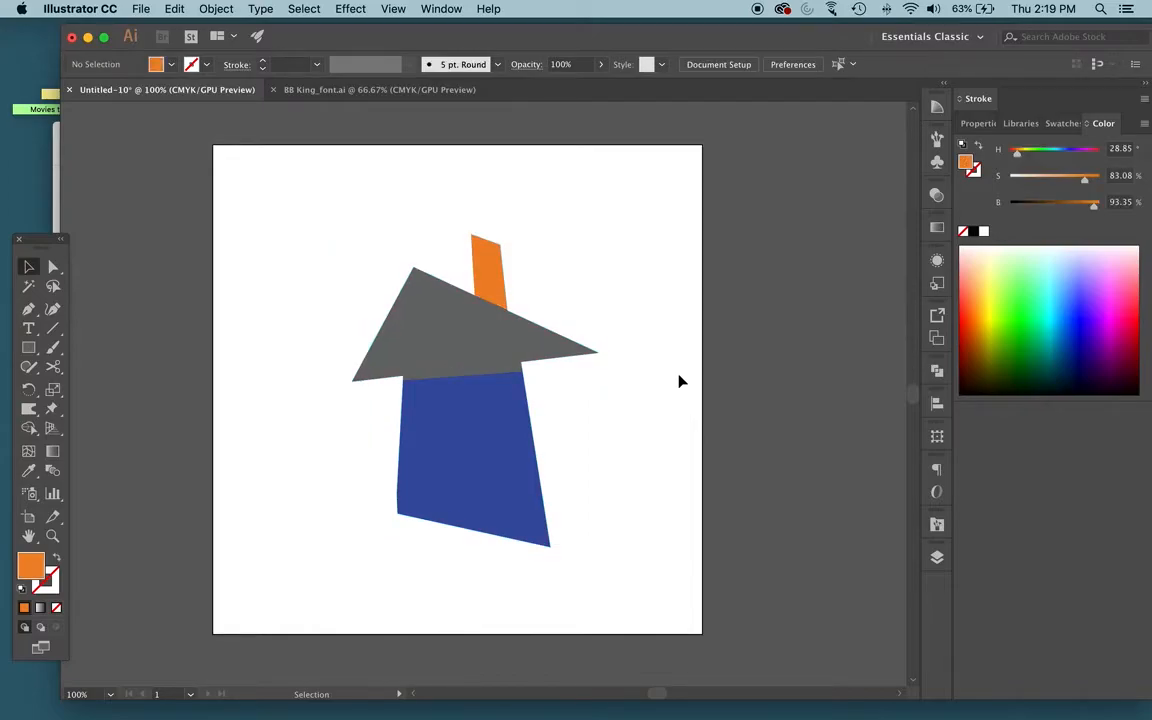
- Group the orange chimney, gray roof and blue body of the house, and deselect
drag(676, 381, 224, 244)
right_click(455, 329)
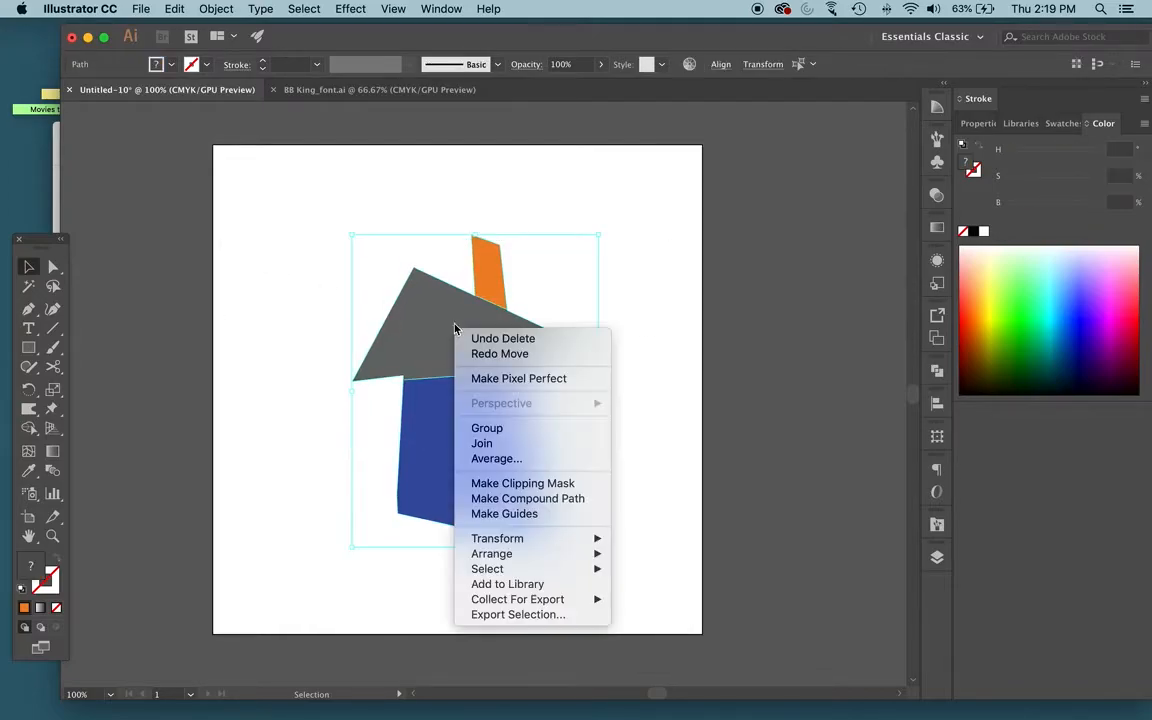
click(527, 428)
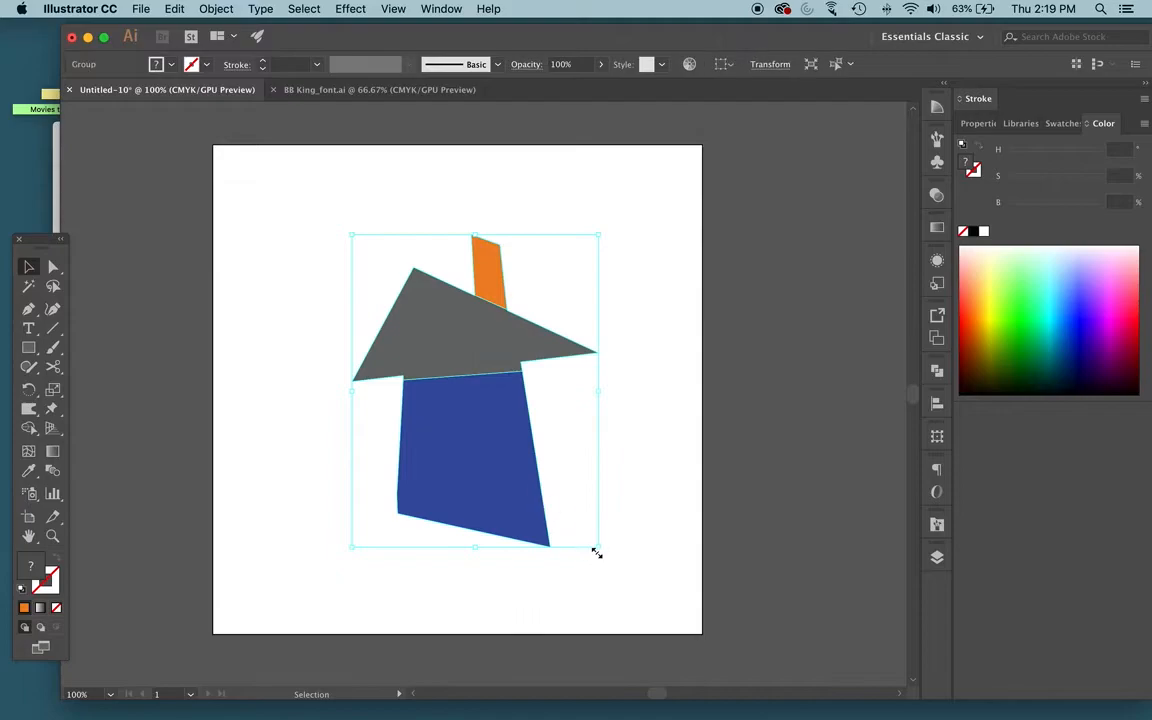
click(633, 483)
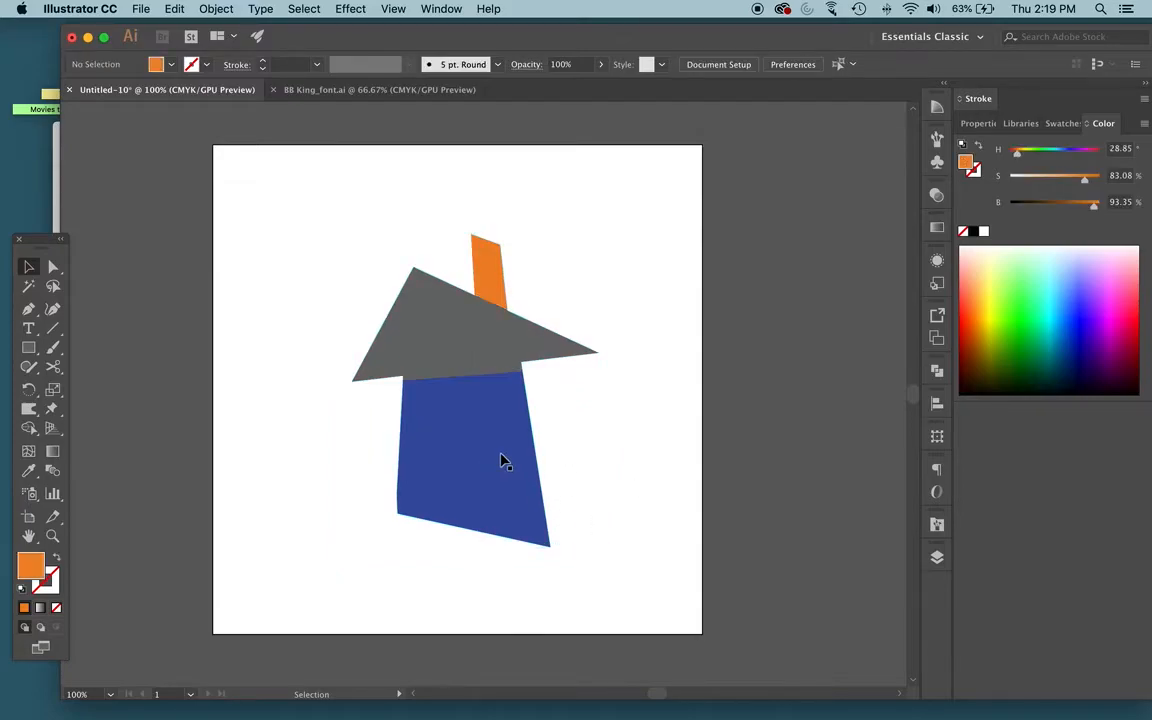
double_click(404, 411)
click(70, 112)
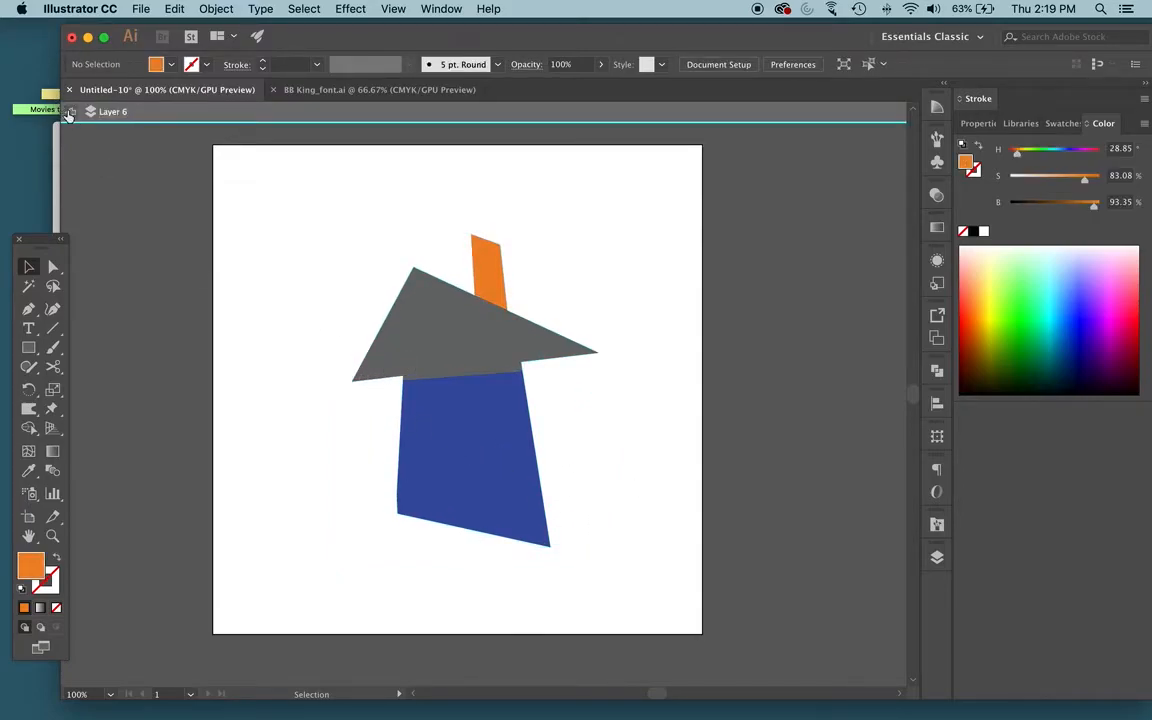
click(70, 112)
- Shrink the house group to about half its height and move it into the artboard's upper-left corner
drag(427, 434, 331, 369)
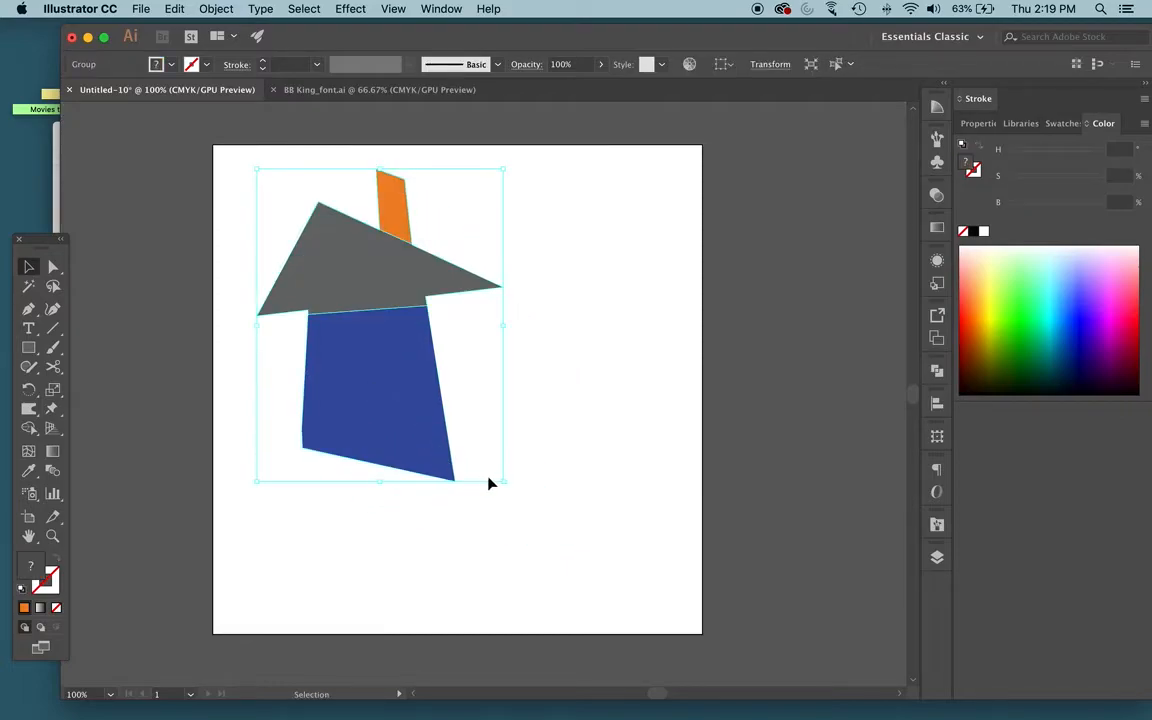
drag(503, 480, 353, 331)
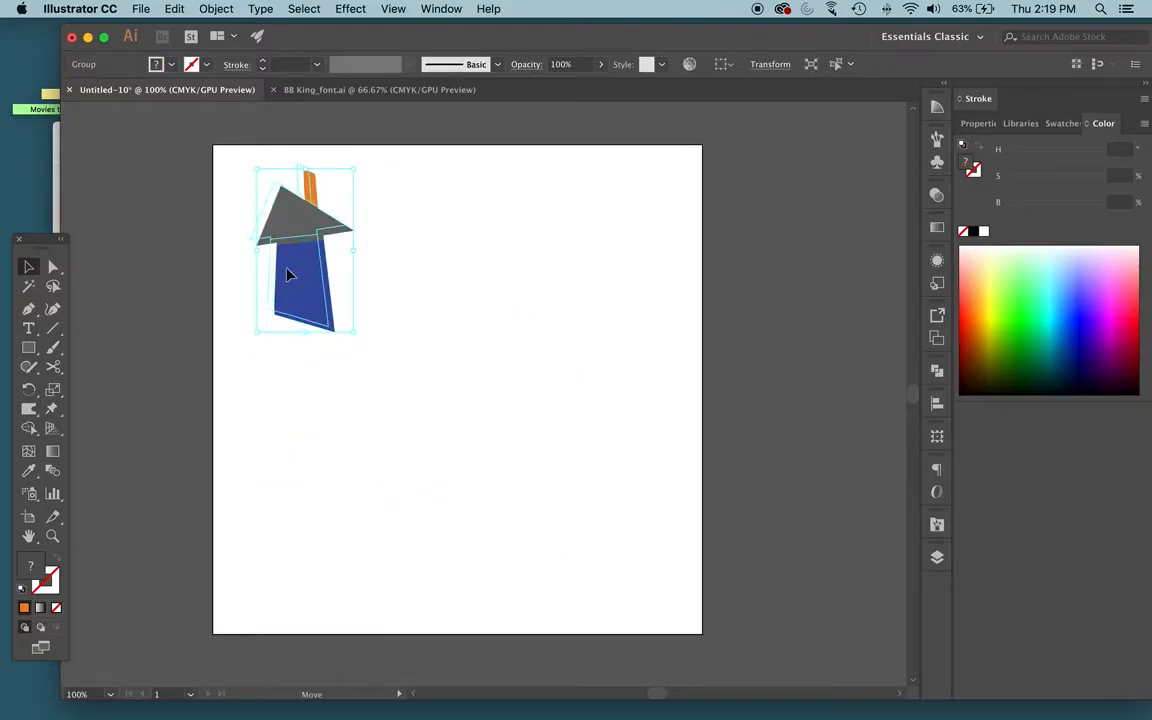
drag(287, 275, 257, 258)
click(418, 285)
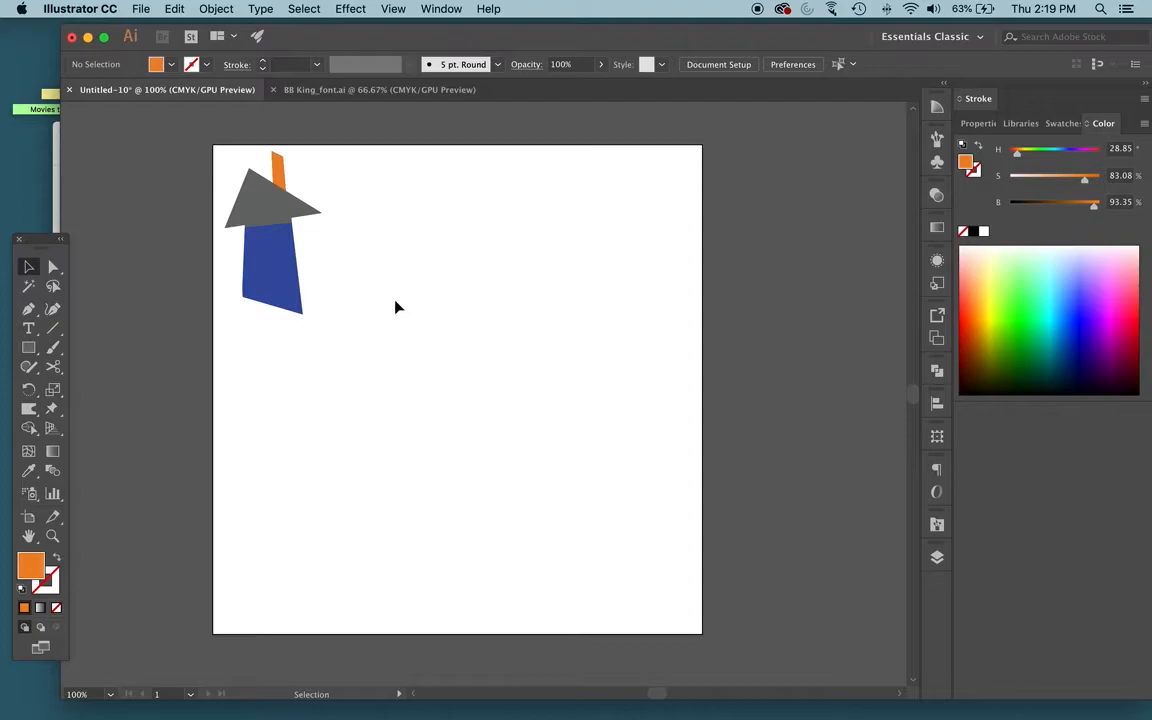
- Draw a large closed orange shape with rounded, curved sides in the artboard's lower-right area using the Pen tool, and deselect
key(p)
drag(456, 313, 465, 309)
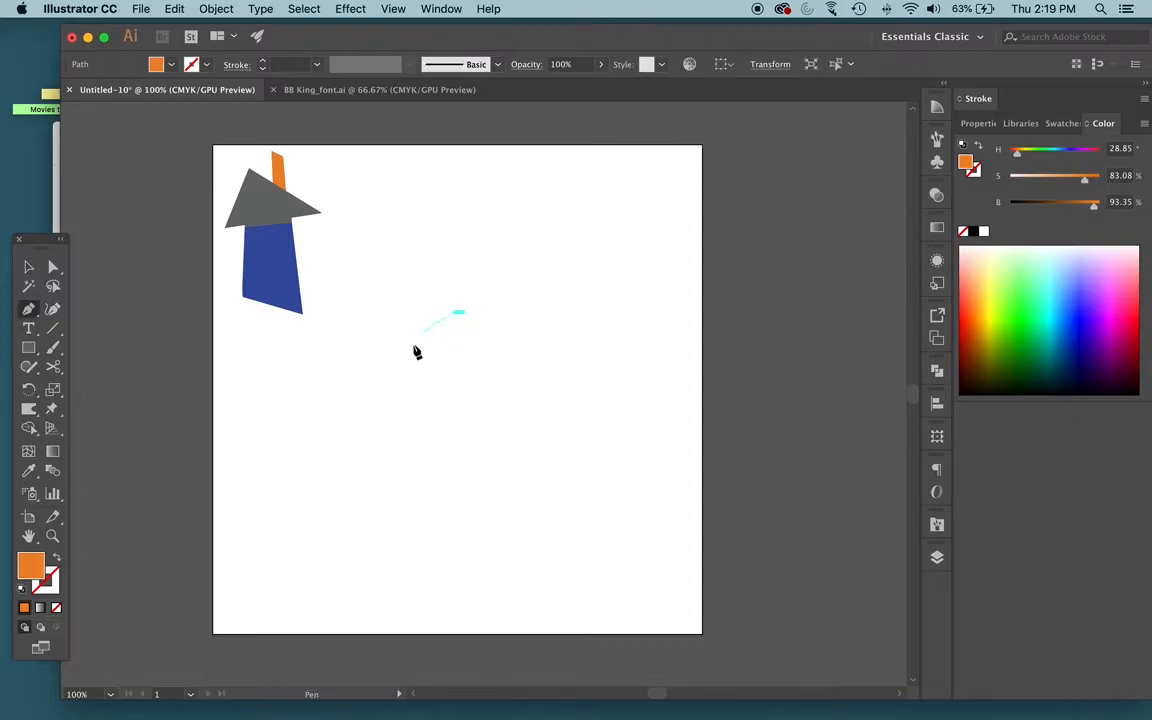
drag(390, 387, 395, 440)
drag(477, 553, 573, 553)
drag(638, 524, 656, 445)
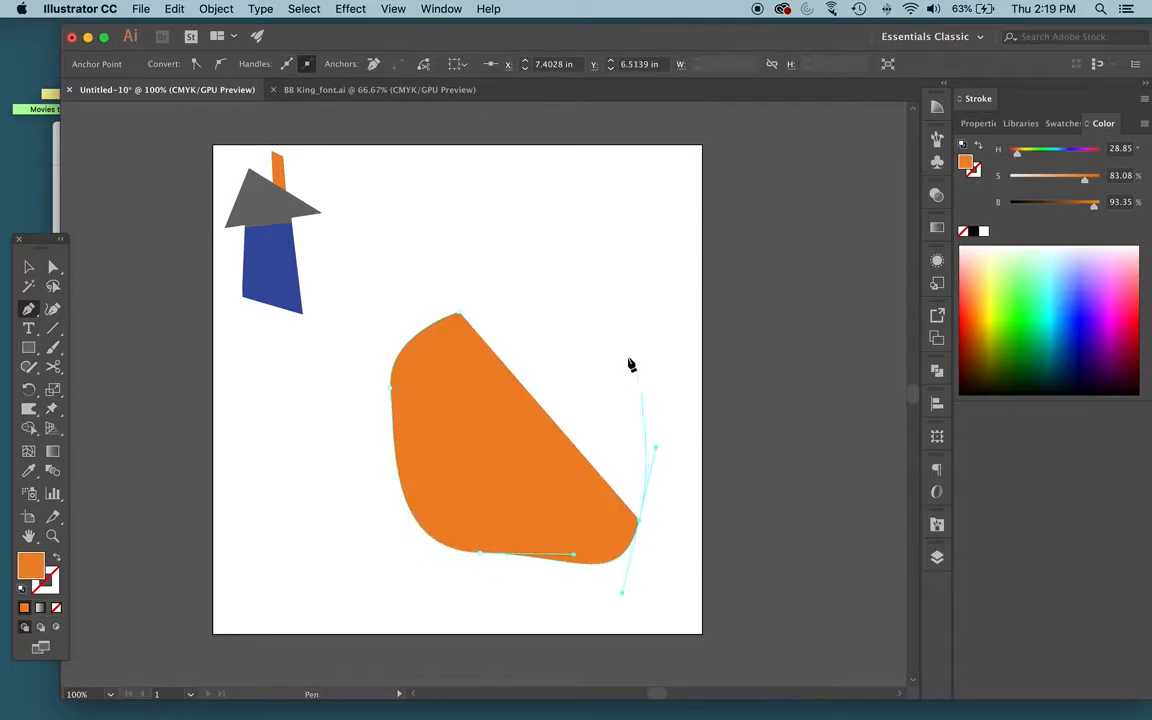
drag(618, 349, 578, 317)
click(456, 314)
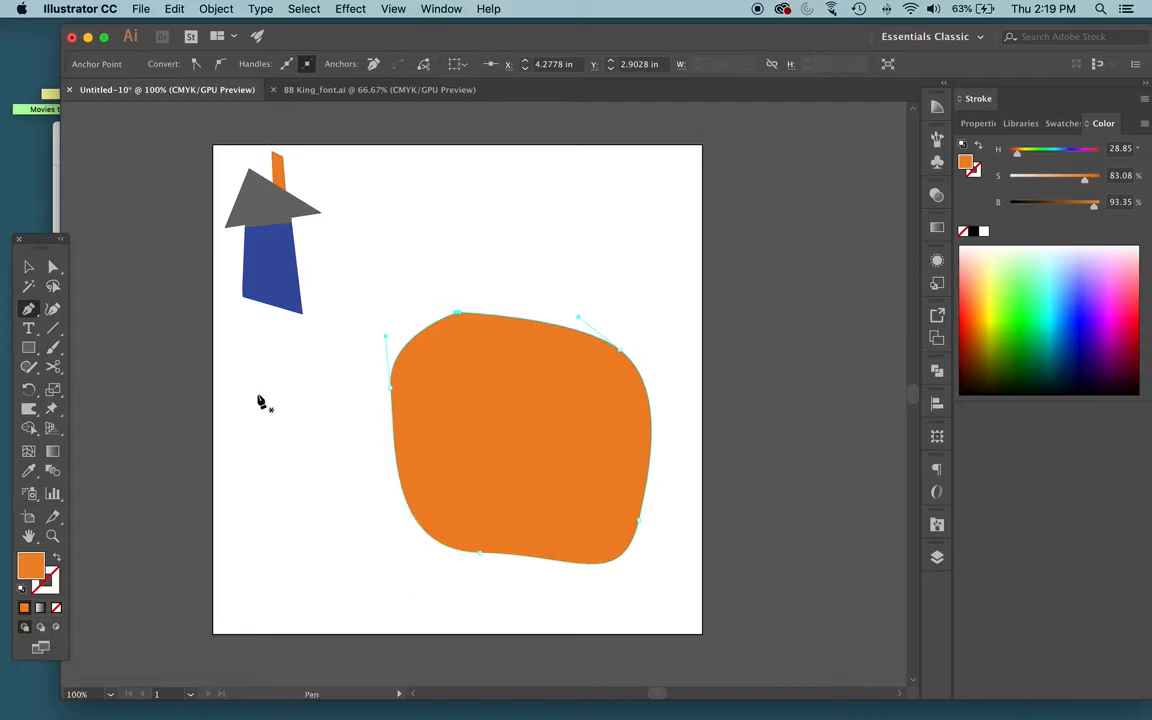
super+click(380, 294)
- Draw a closed shape with the Pen tool over the rounded shape's lower-left part, its curved edge crossing that shape diagonally
click(379, 289)
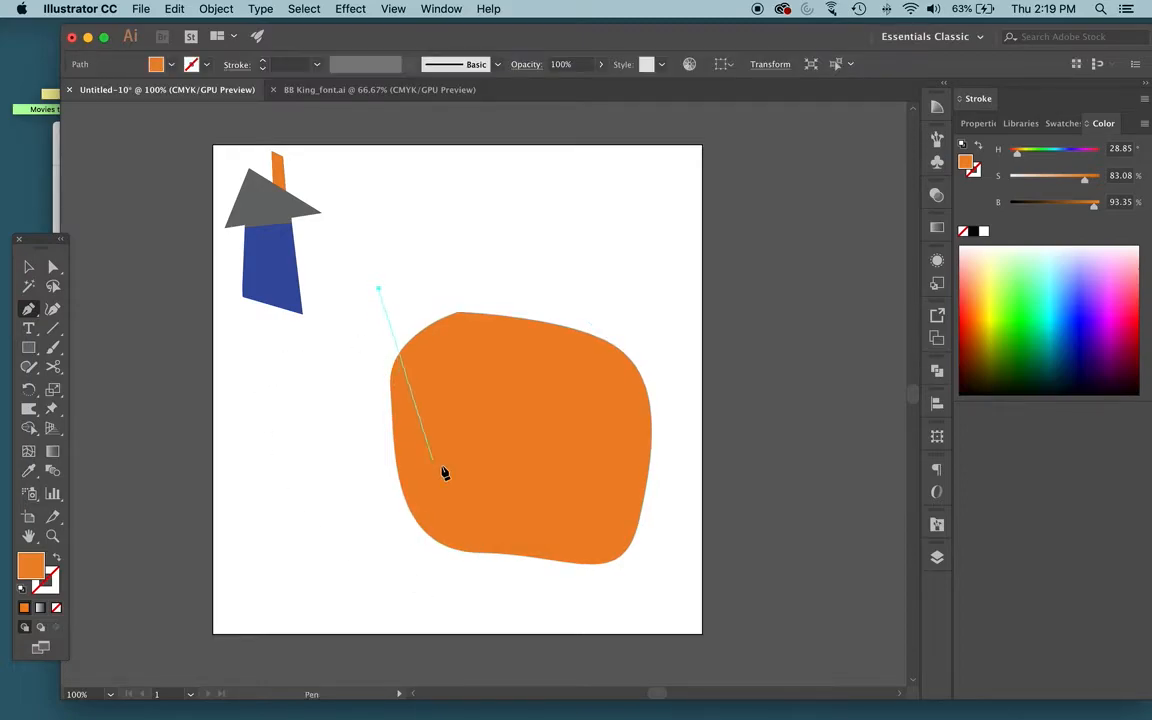
drag(630, 551, 821, 577)
drag(527, 681, 481, 672)
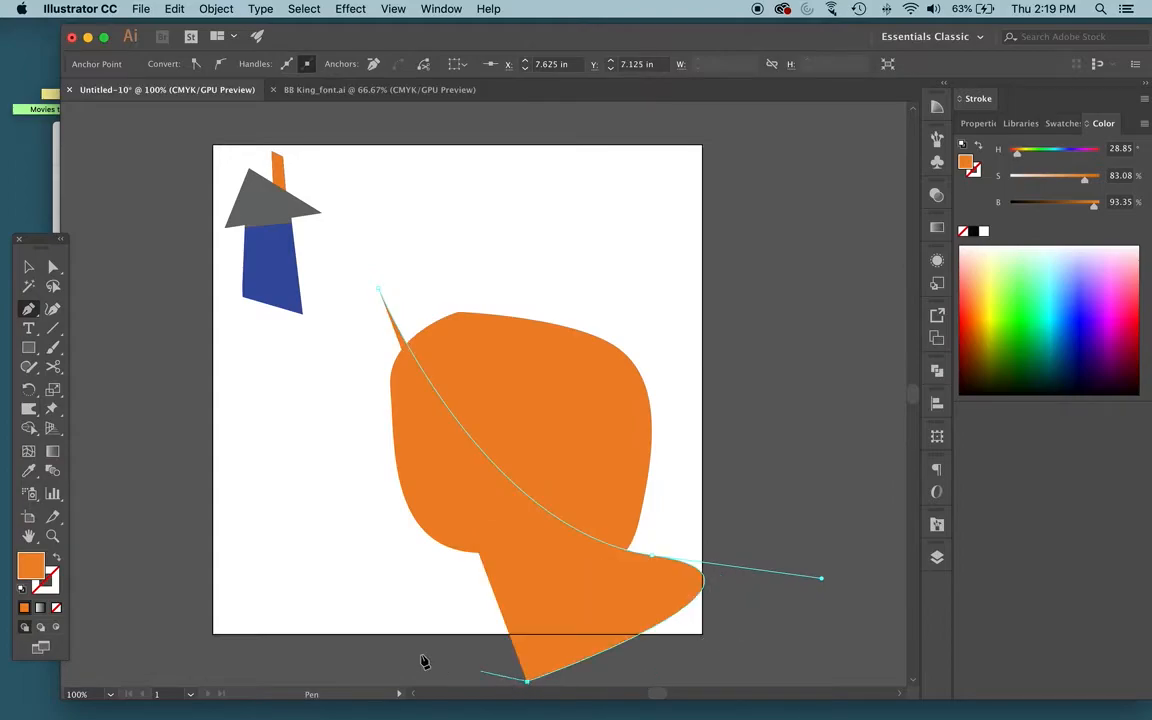
click(299, 610)
click(318, 438)
click(379, 290)
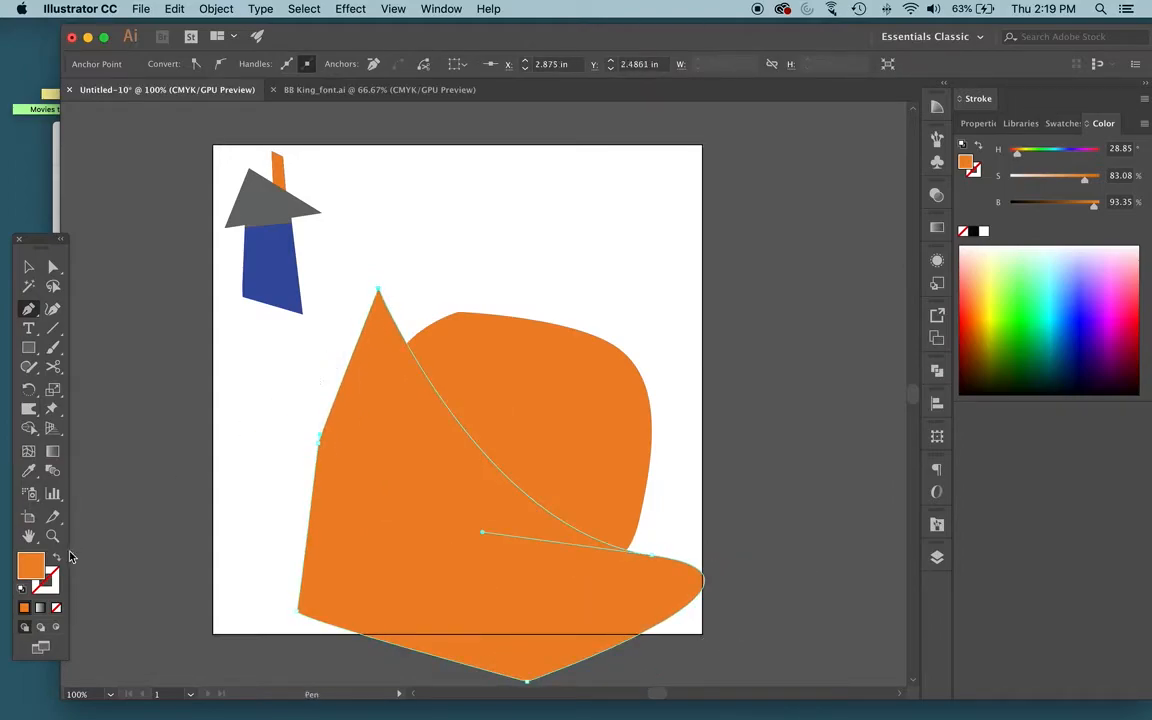
- Set the new overlapping shape's fill to brown 9E5C26
double_click(38, 564)
drag(748, 318, 735, 342)
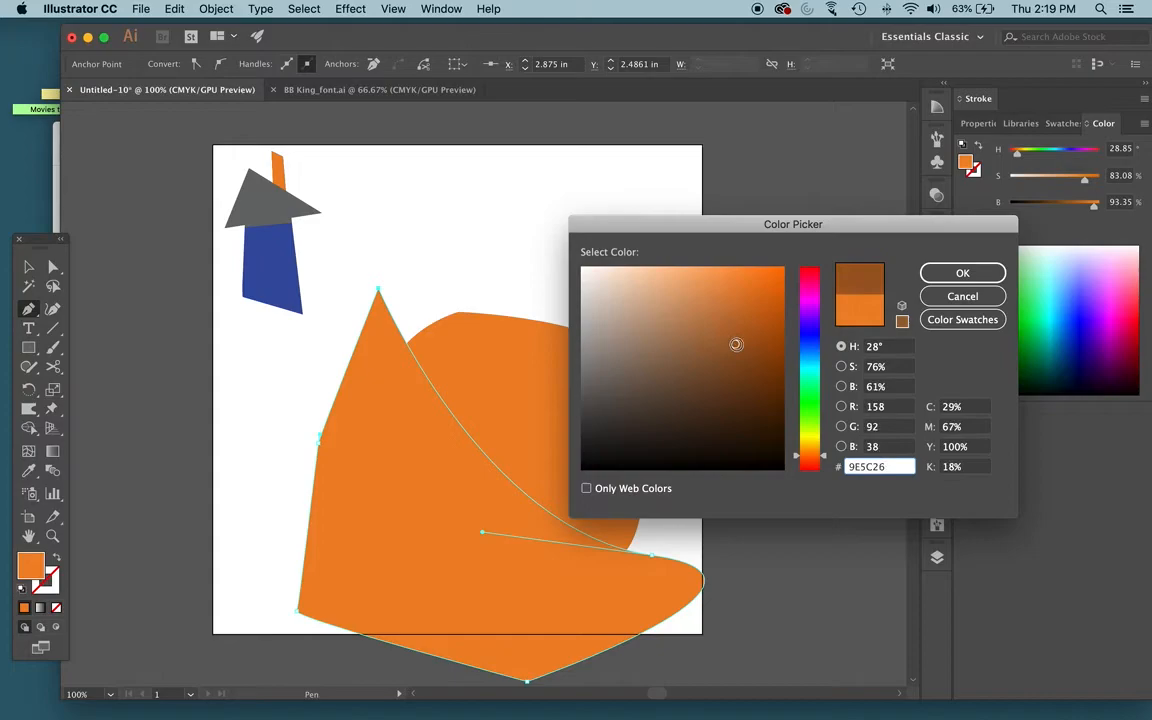
click(962, 273)
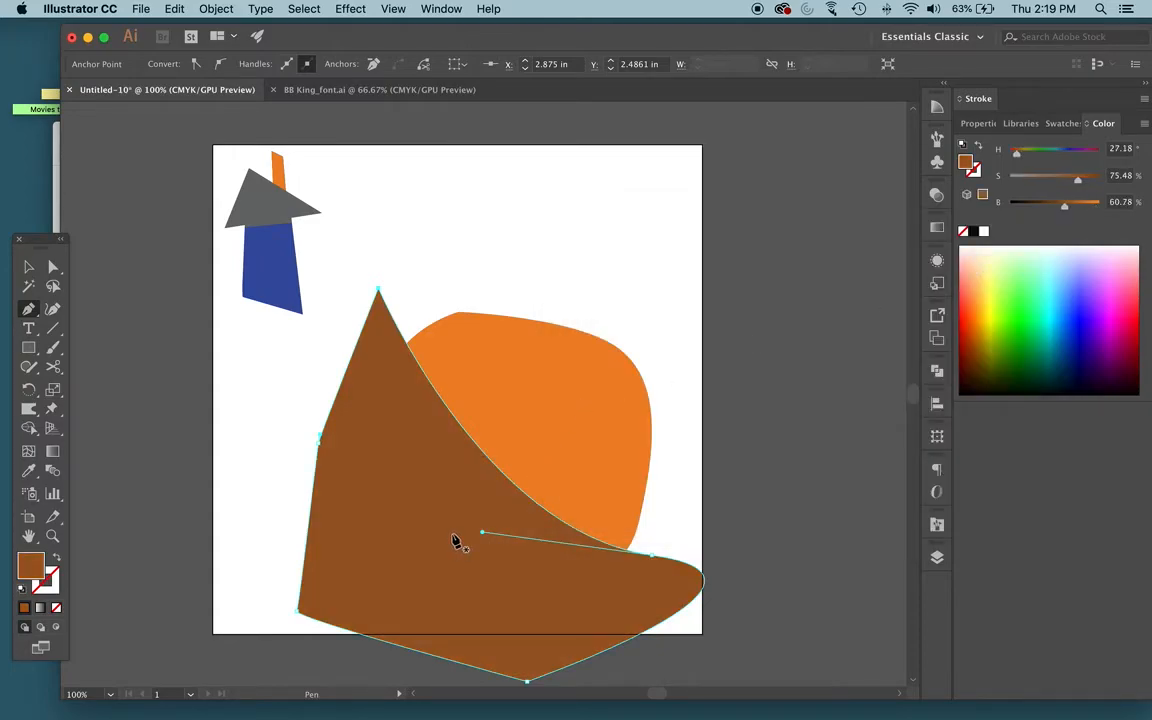
- Select both the orange rounded shape and the brown shape and activate the Shape Builder tool
key(v)
click(775, 289)
drag(725, 247, 393, 553)
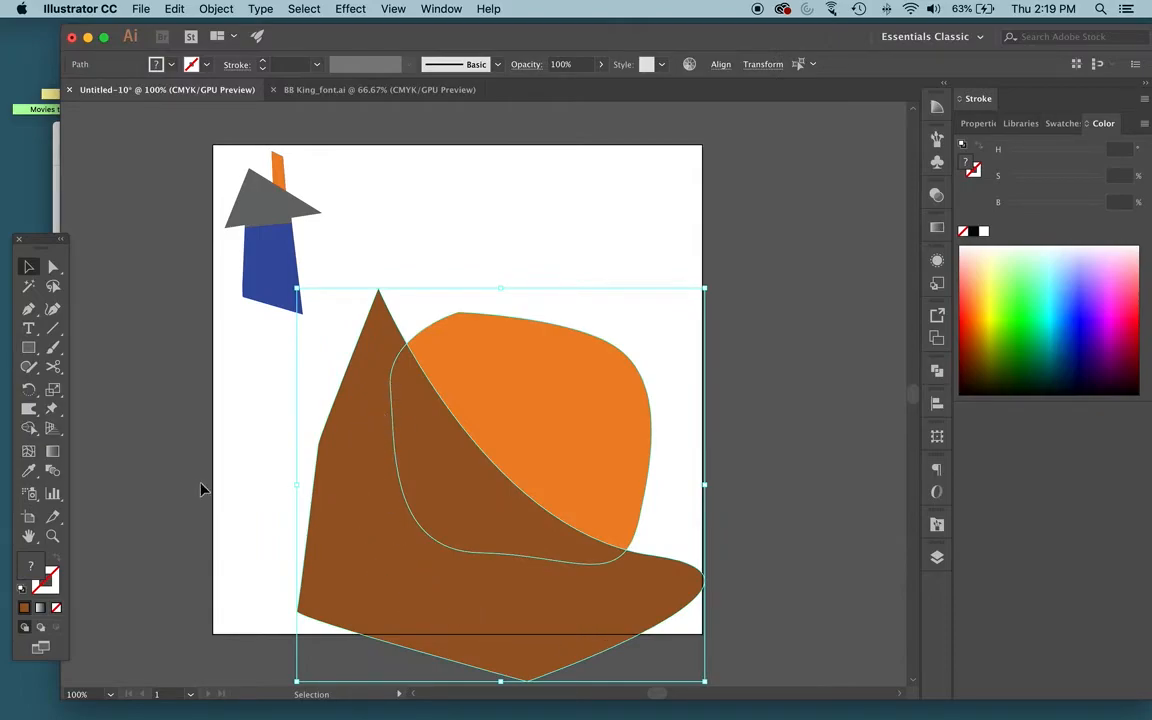
click(29, 427)
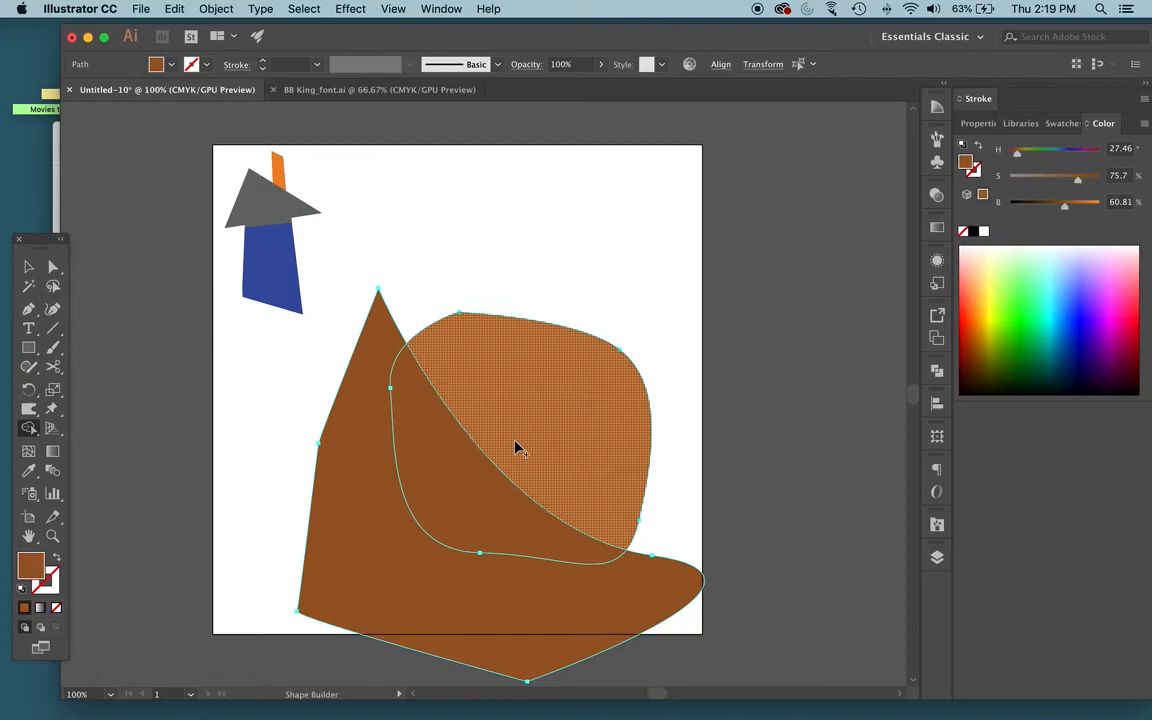
- Try subtracting the overlapping brown region and the exposed orange region with the Shape Builder tool, undoing each subtraction
alt+click(458, 473)
key(super+z)
alt+click(553, 411)
key(super+z)
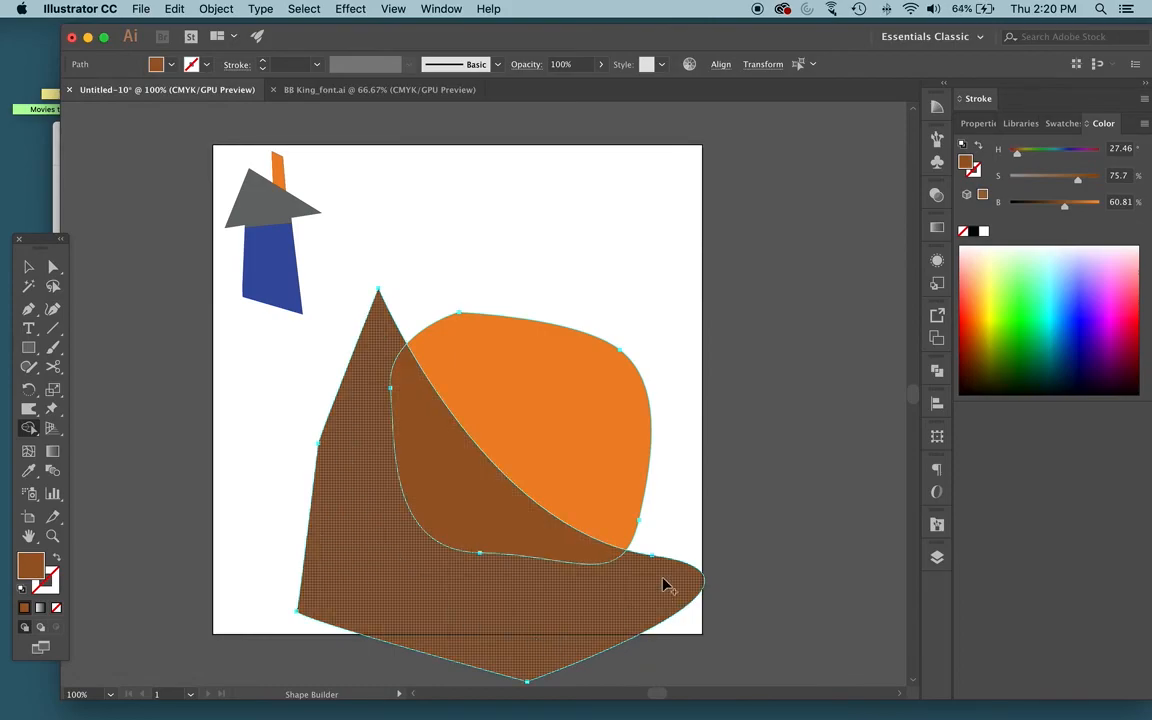
- Subtract the brown area outside the rounded shape with the Shape Builder tool, keeping brown only on its lower-left part, and deselect
alt+click(356, 535)
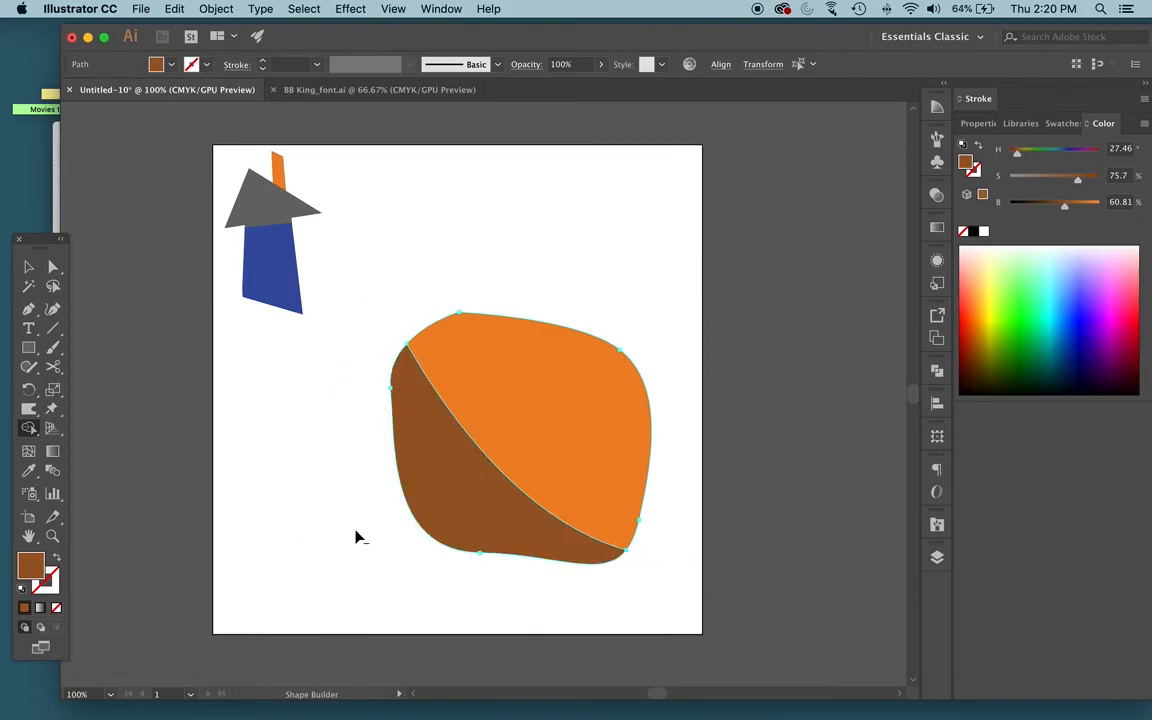
click(29, 268)
click(282, 415)
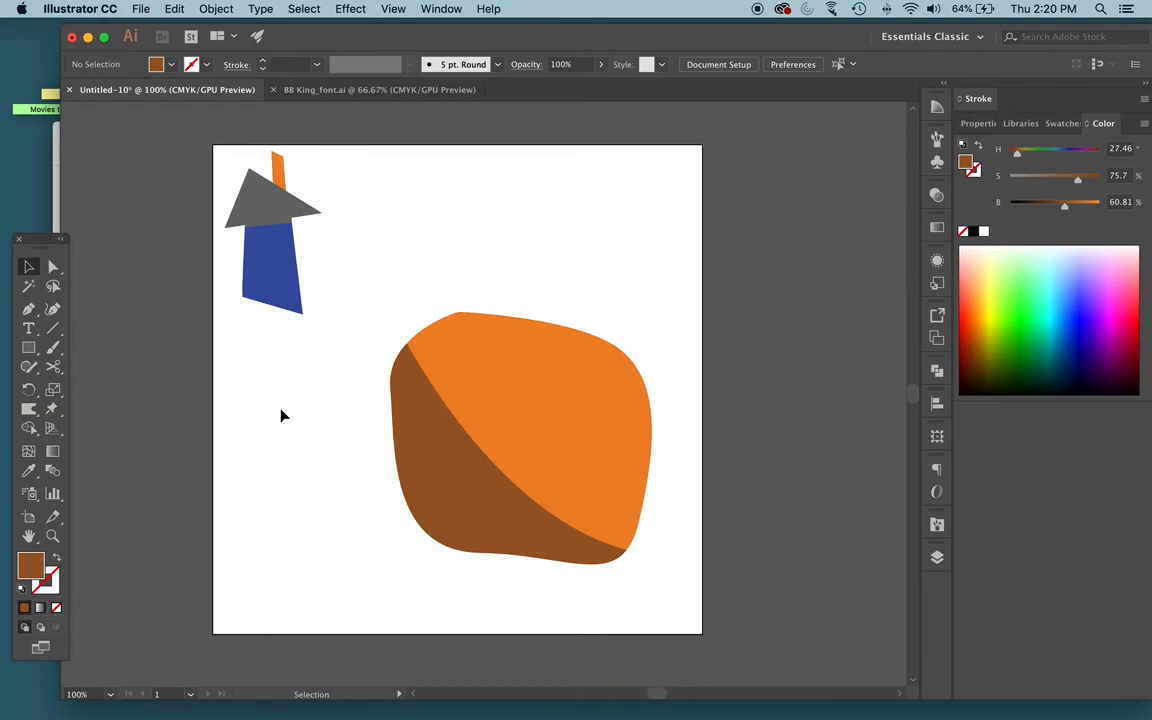
click(283, 233)
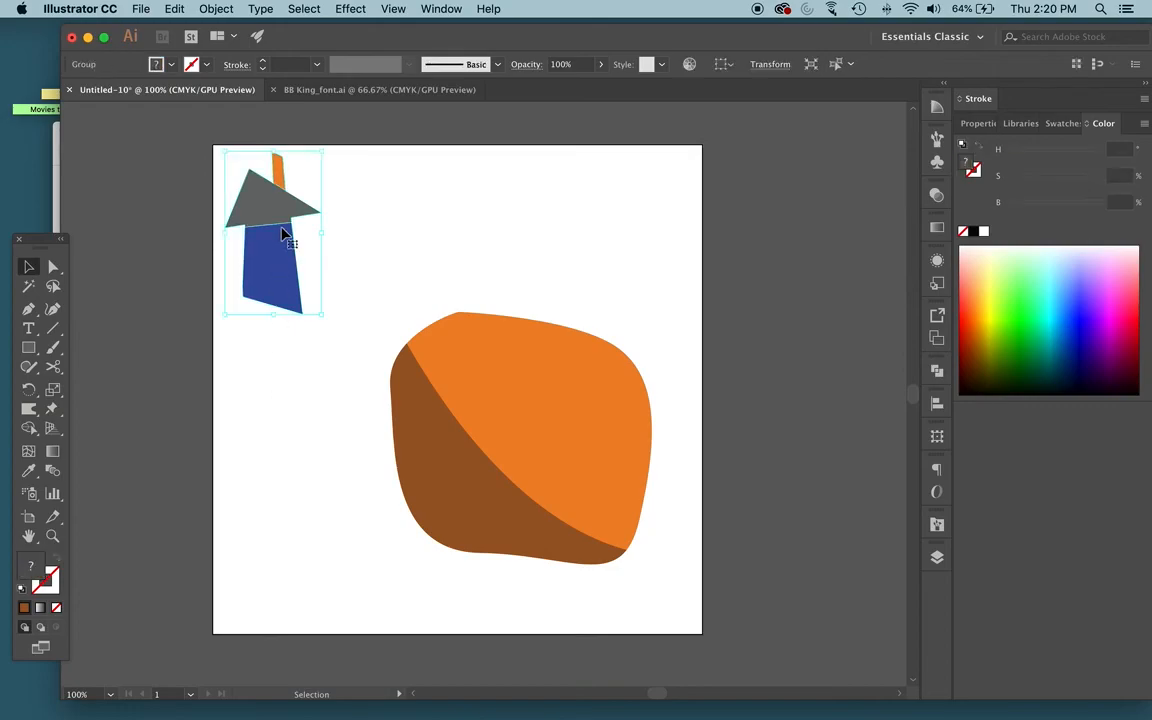
click(507, 376)
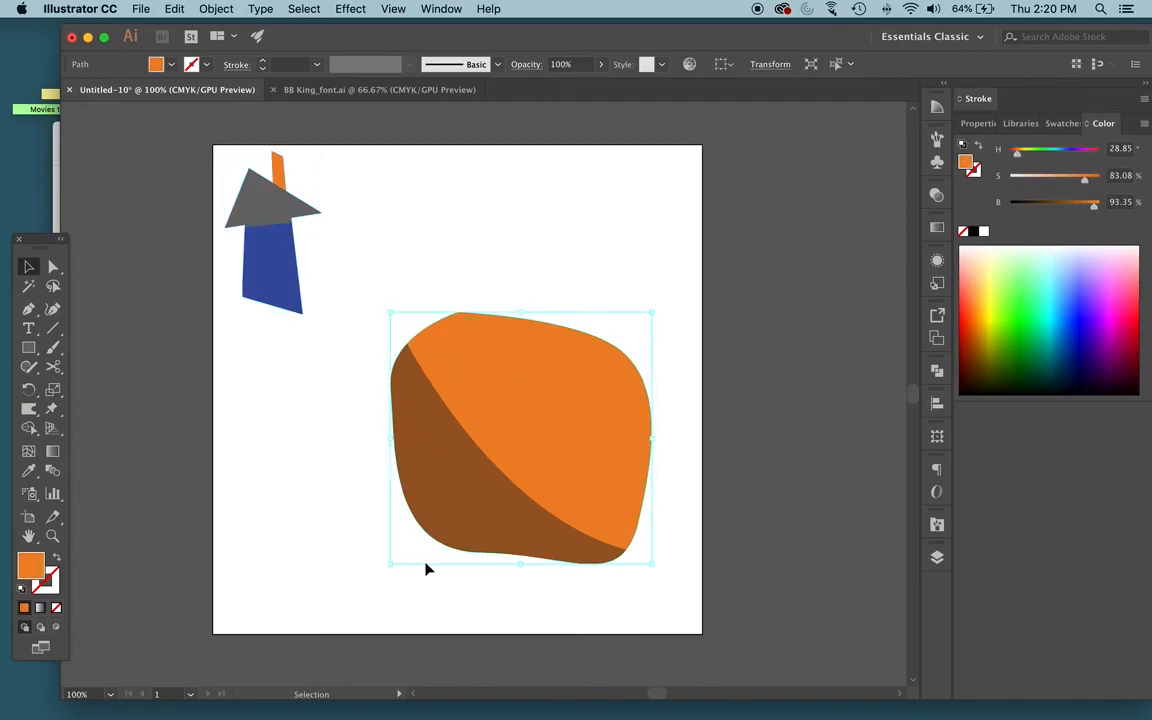